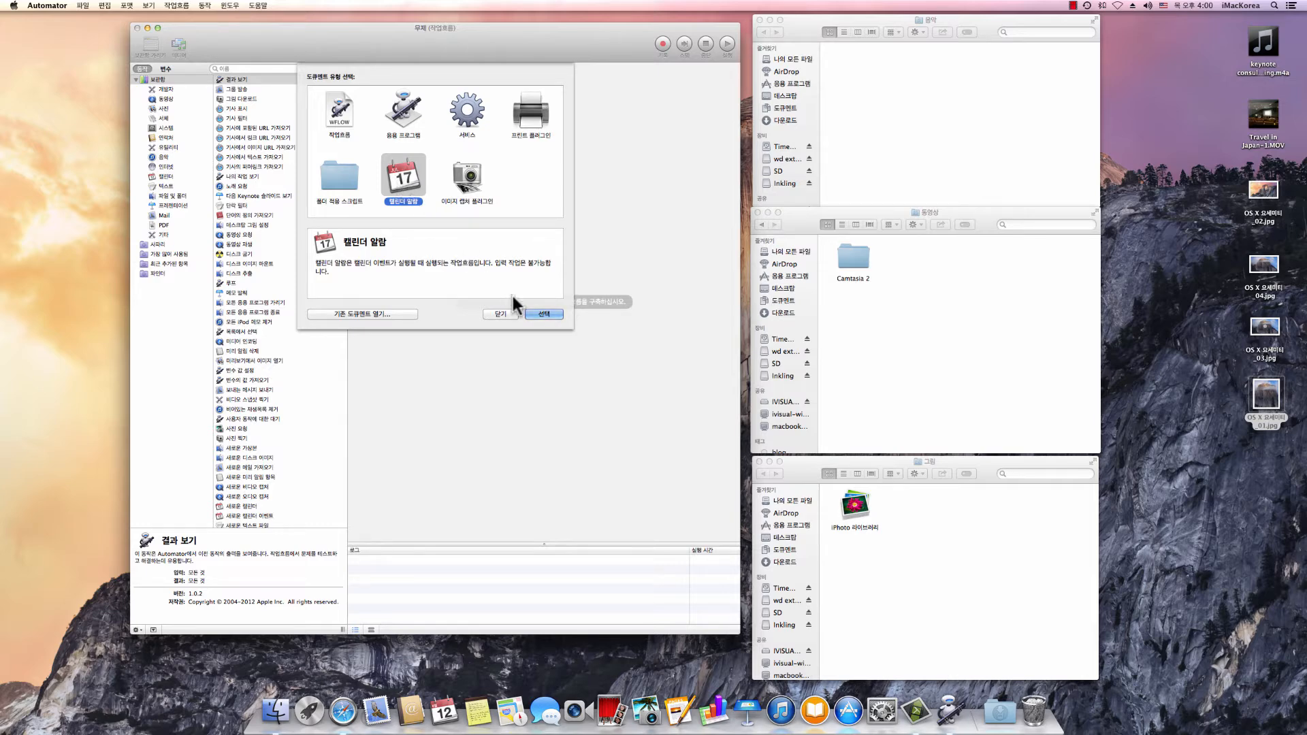
Step: Create a 캘린더 알람 workflow and add the 지정된 Finder 항목 가져오기 action from the 파일 및 폴더 category
{"action": "left_click", "coordinate": [545, 315]}
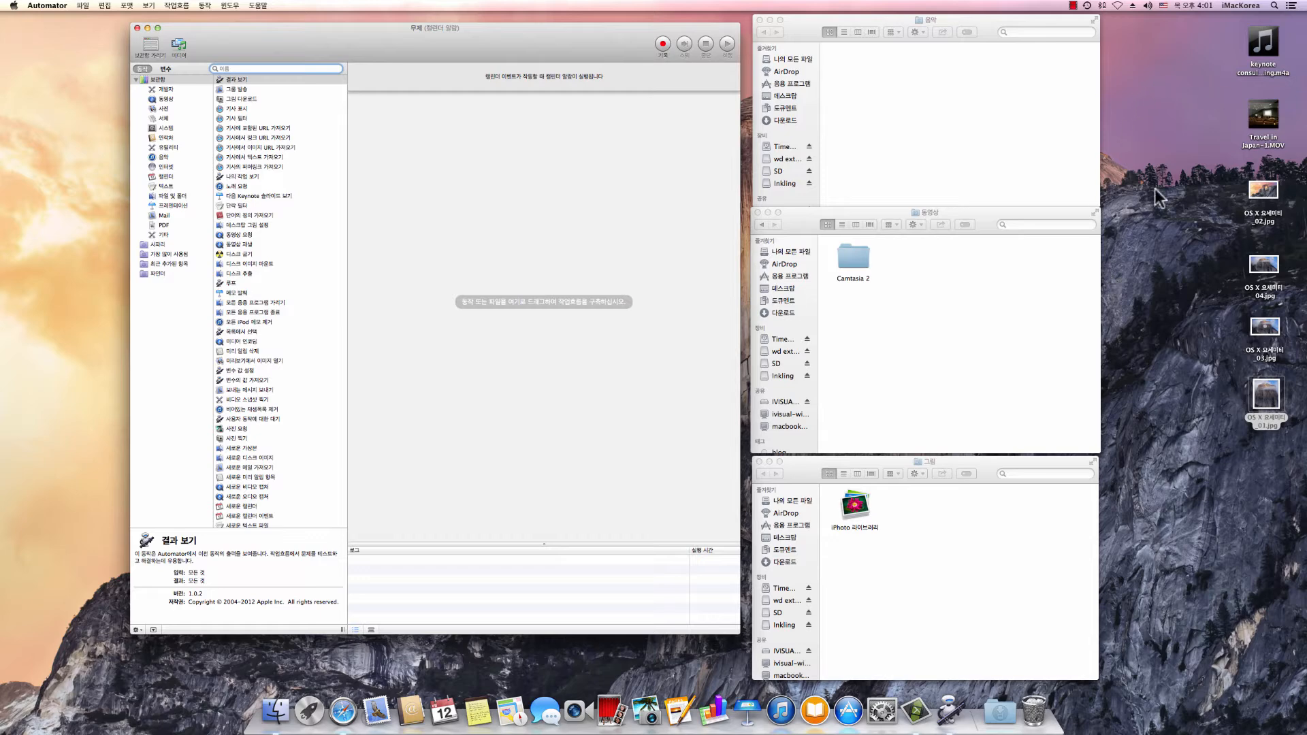
{"action": "left_click", "coordinate": [533, 248]}
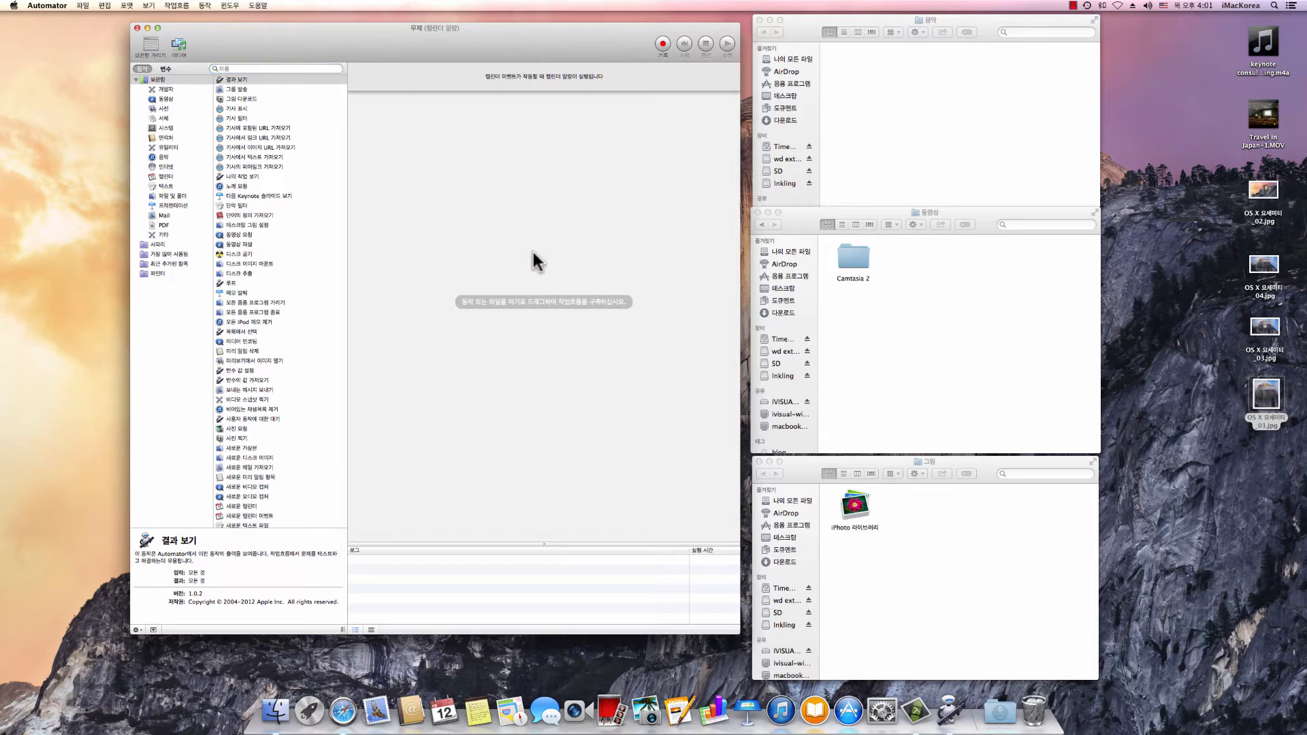
{"action": "left_click", "coordinate": [165, 196]}
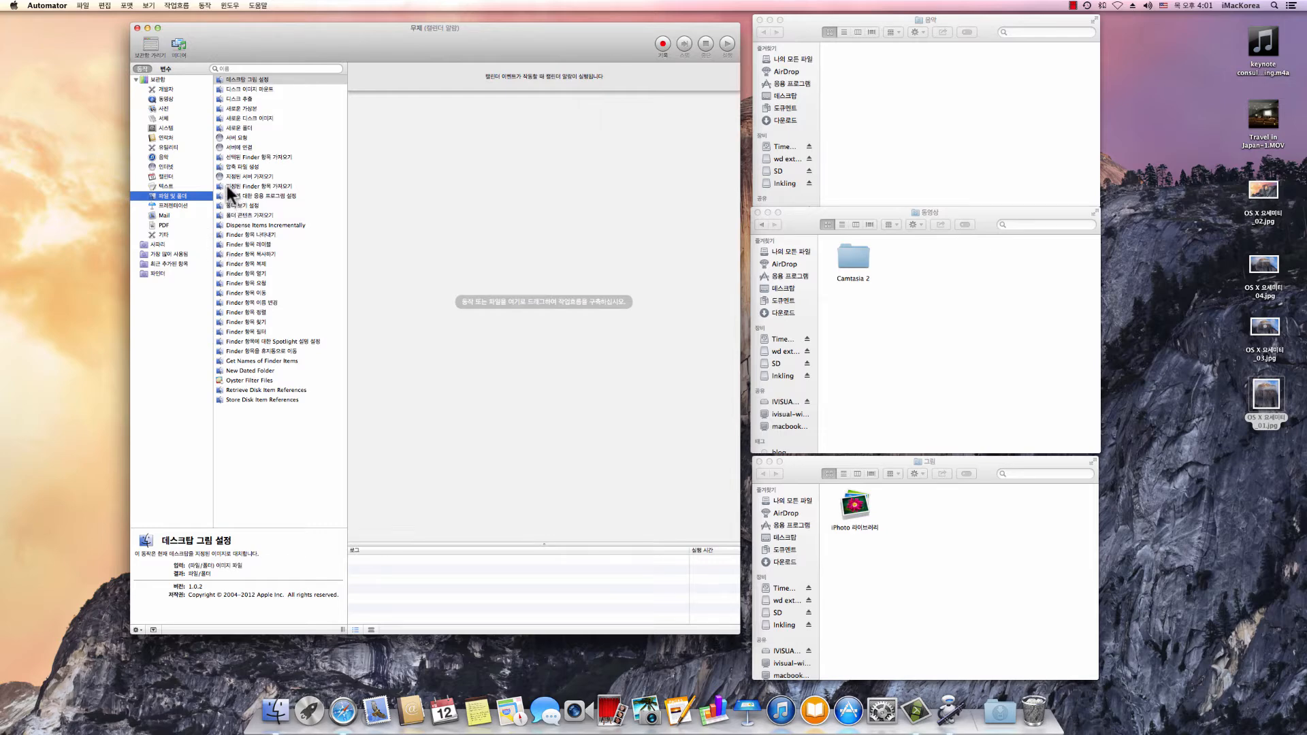
{"action": "left_click_drag", "start_coordinate": [229, 188], "coordinate": [479, 194]}
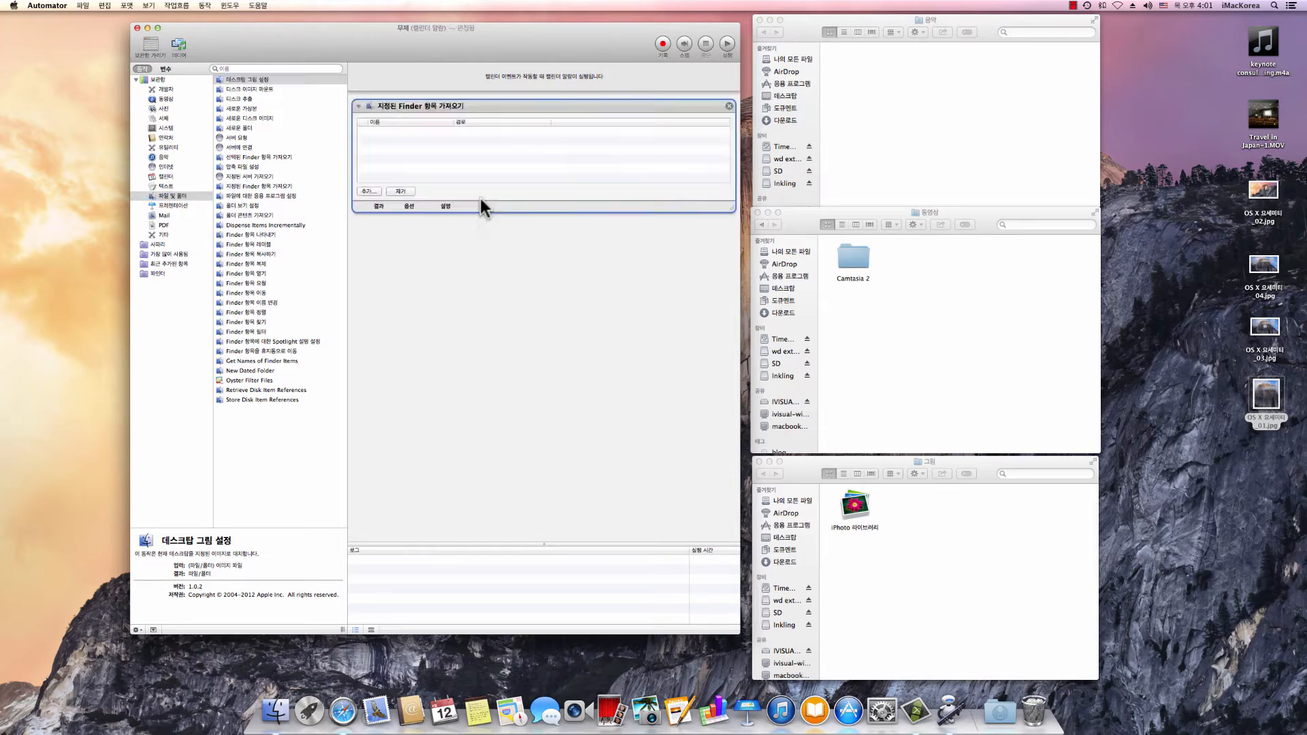
Step: Add the 데스크탑 folder to the items of the 지정된 Finder 항목 가져오기 action
{"action": "left_click", "coordinate": [368, 191]}
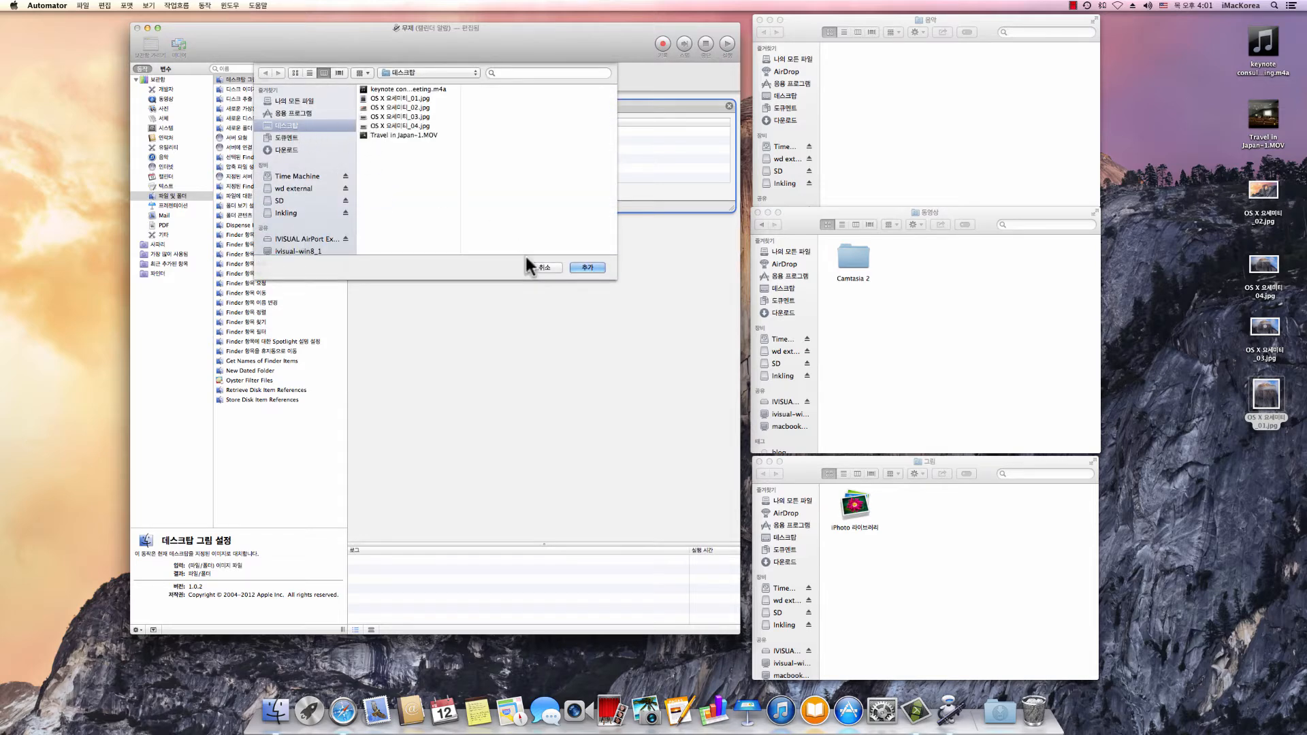
{"action": "left_click", "coordinate": [586, 268]}
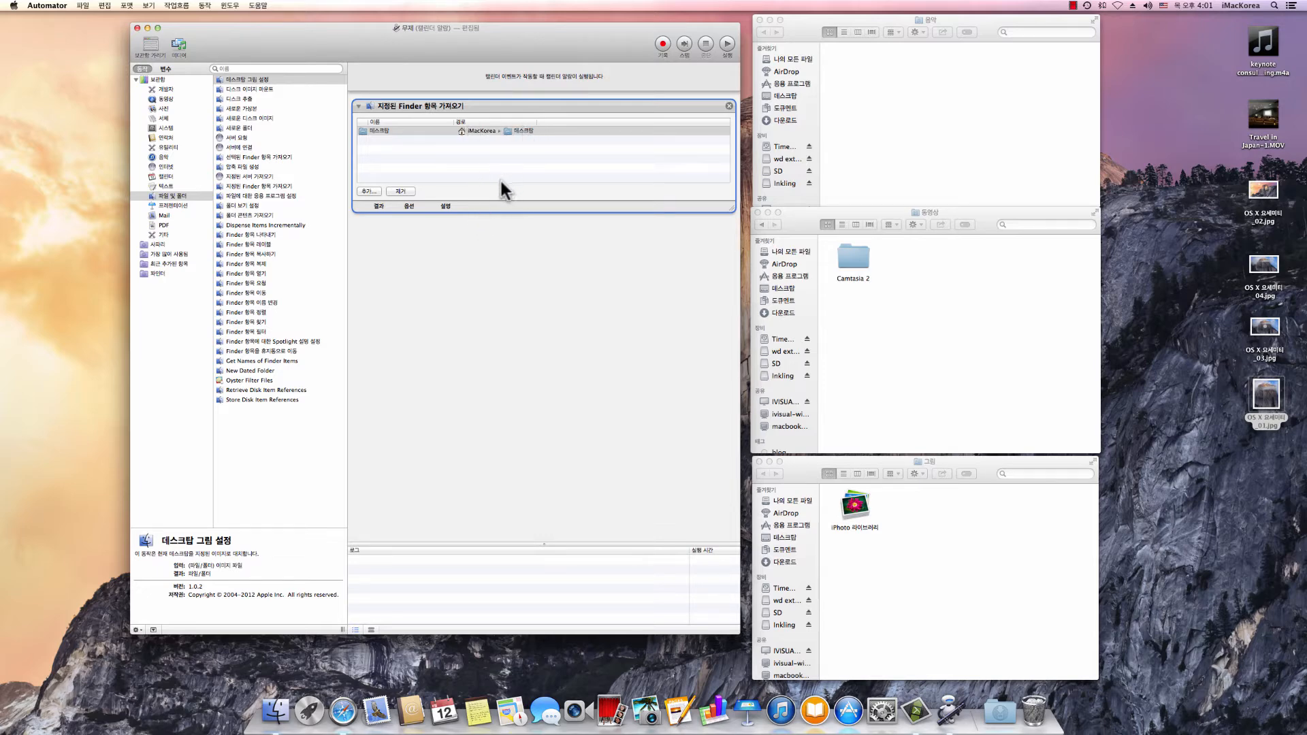
{"action": "left_click", "coordinate": [481, 236]}
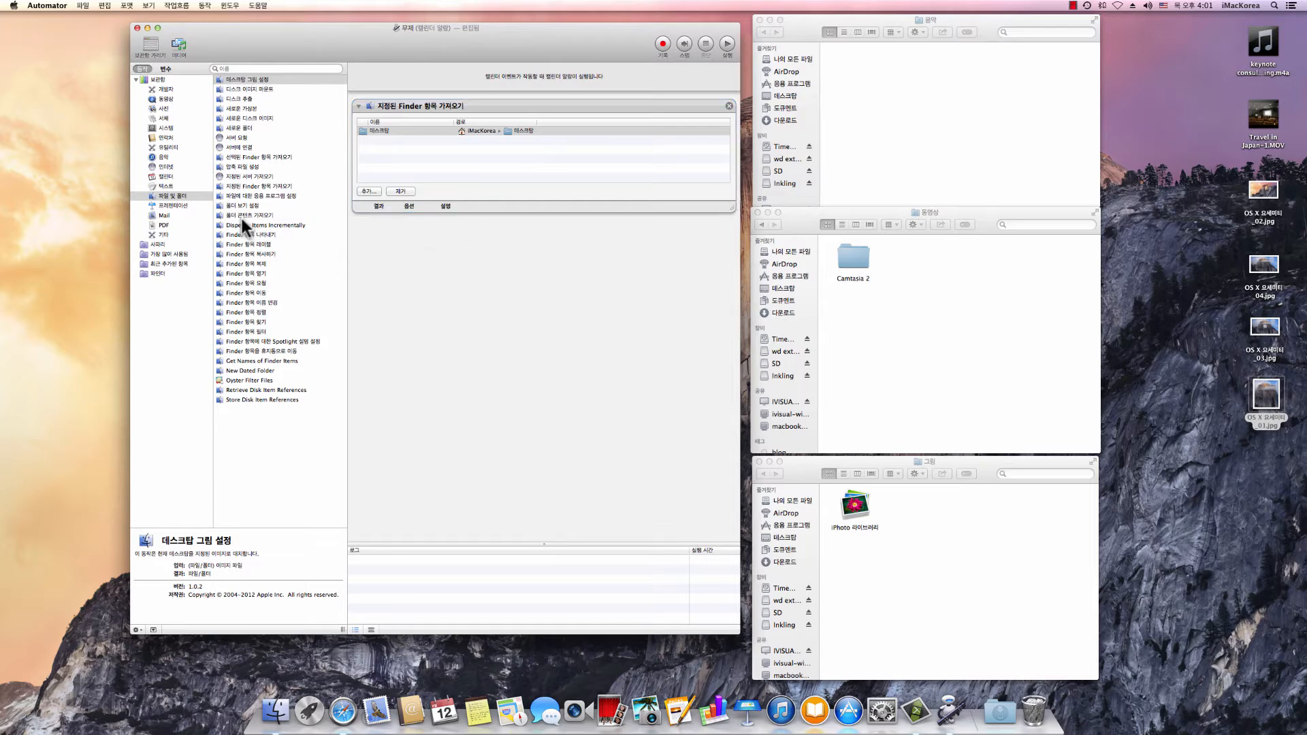
Step: Append the 폴더 콘텐츠 가져오기 and 선택된 Finder 항목 가져오기 actions, in that order, to the workflow
{"action": "left_click_drag", "start_coordinate": [242, 217], "coordinate": [413, 252]}
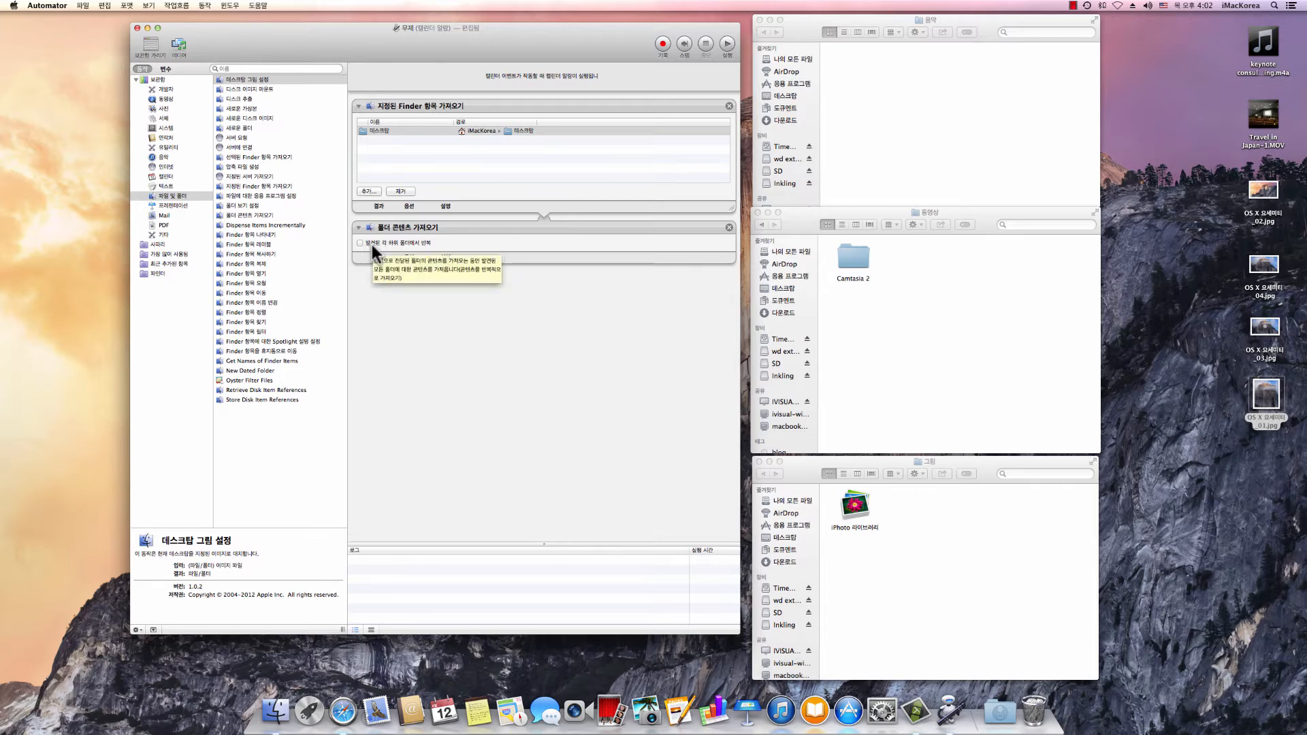
{"action": "left_click", "coordinate": [414, 228]}
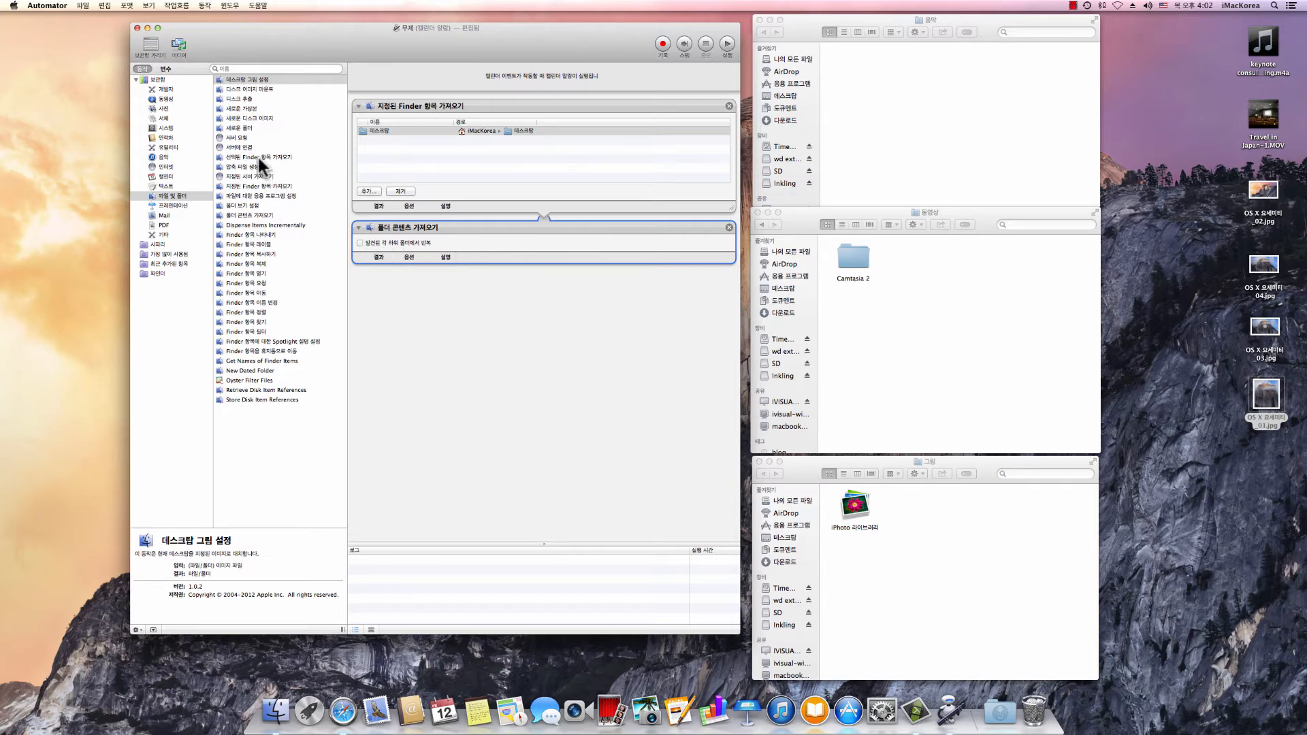
{"action": "left_click_drag", "start_coordinate": [259, 158], "coordinate": [483, 316]}
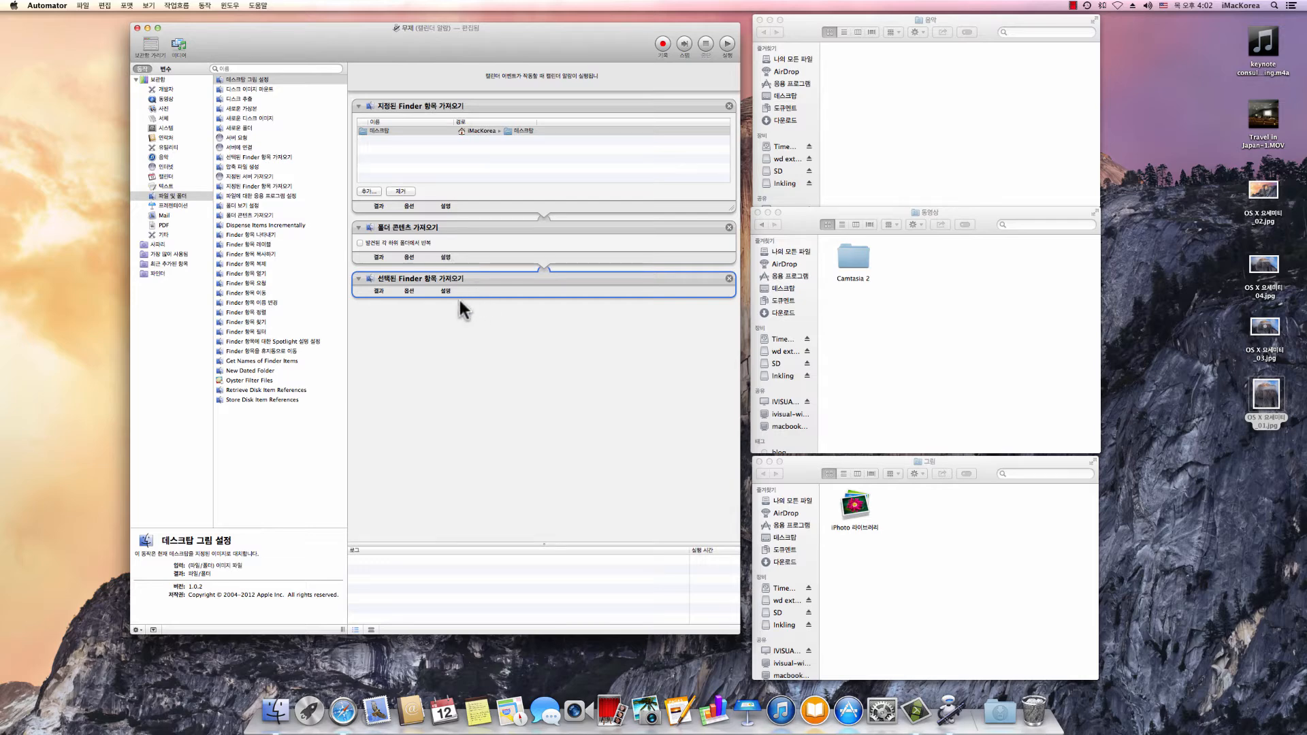
{"action": "left_click", "coordinate": [458, 357]}
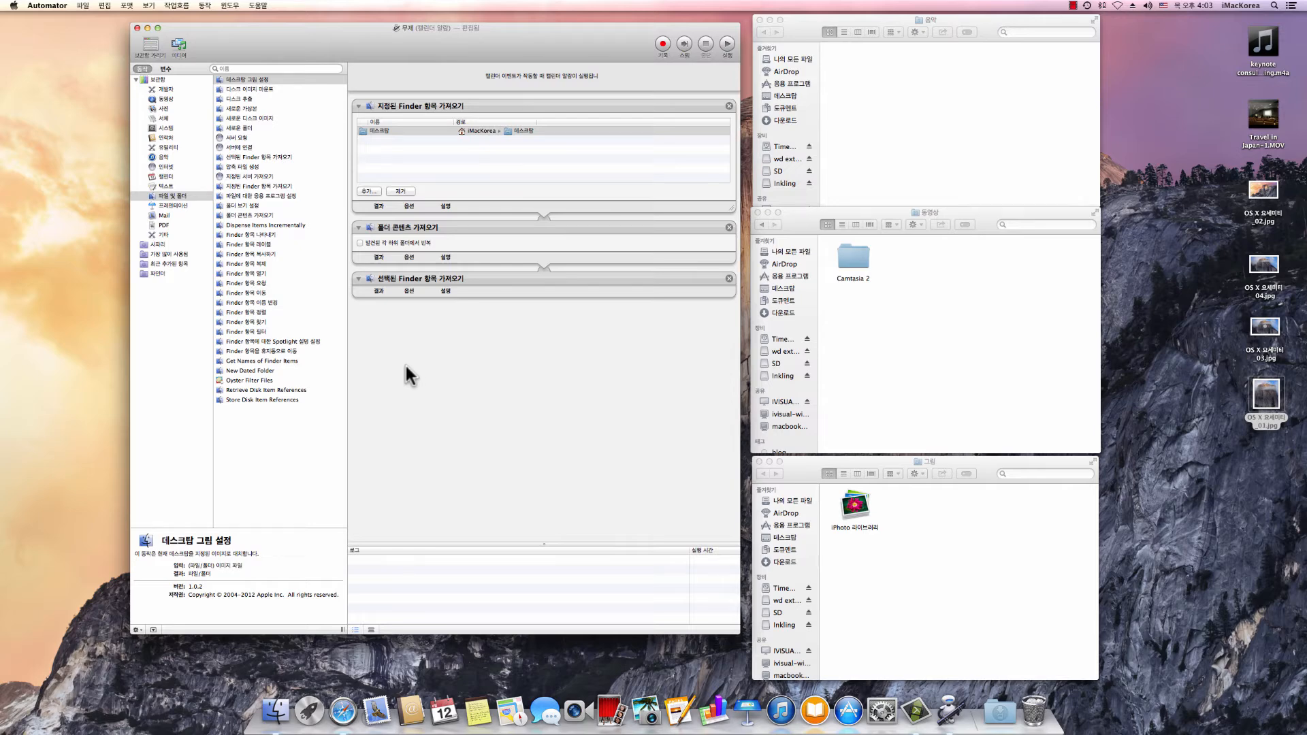
Step: Append the Store Disk Item References action after 선택된 Finder 항목 가져오기
{"action": "left_click", "coordinate": [234, 400]}
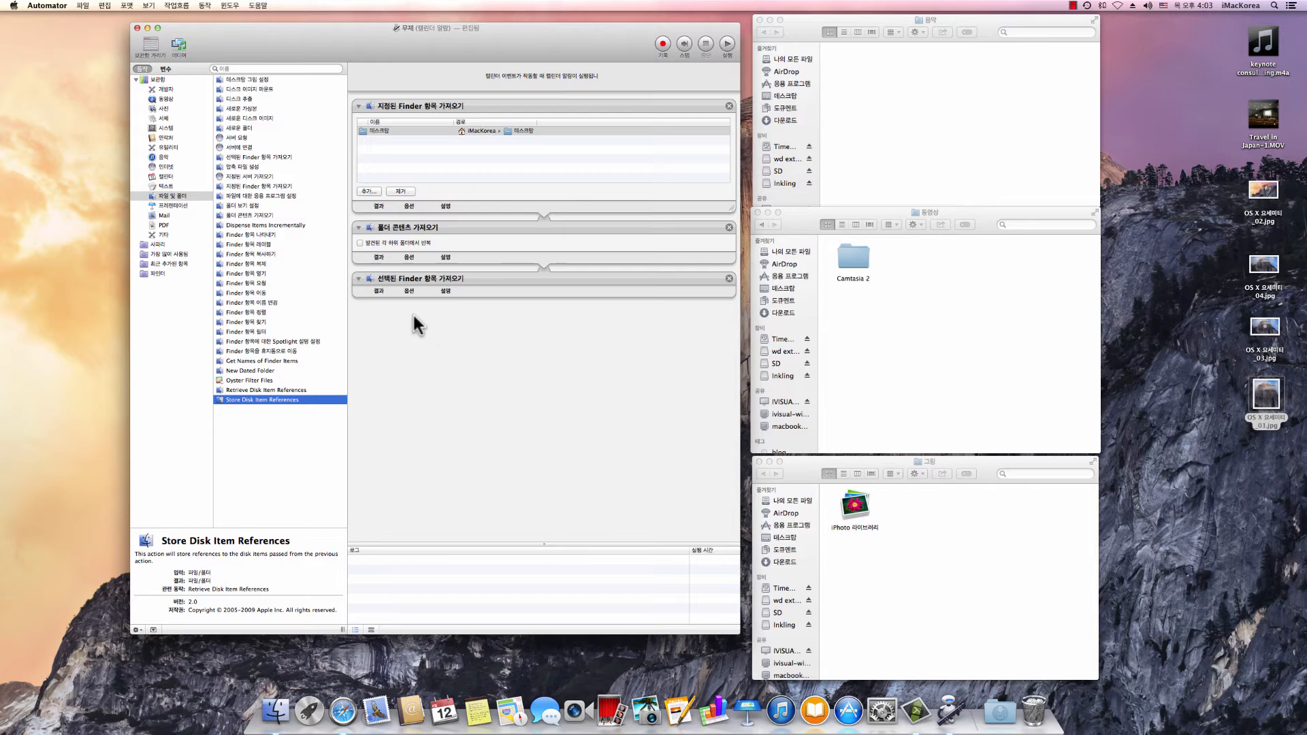
{"action": "left_click_drag", "start_coordinate": [245, 399], "coordinate": [488, 329]}
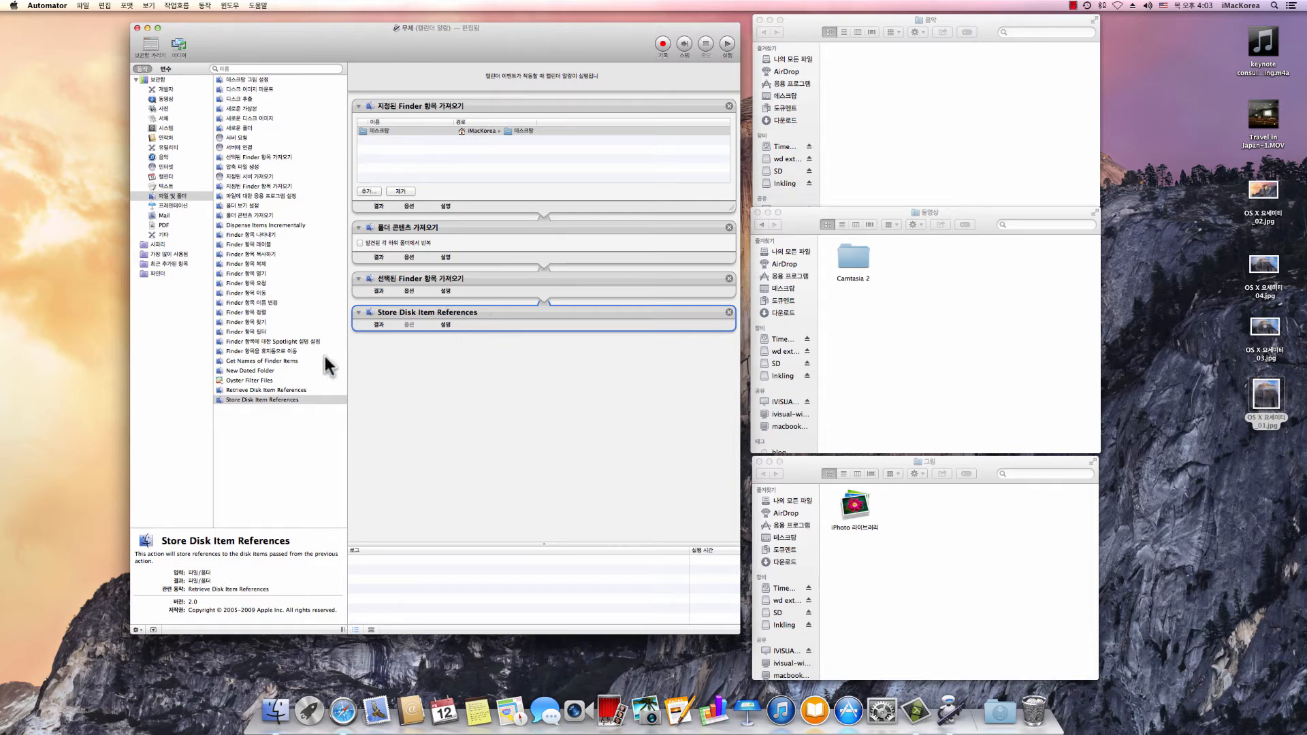
Step: Append the Finder 항목 필터 action and insert Retrieve Disk Item References directly above it
{"action": "left_click", "coordinate": [234, 330]}
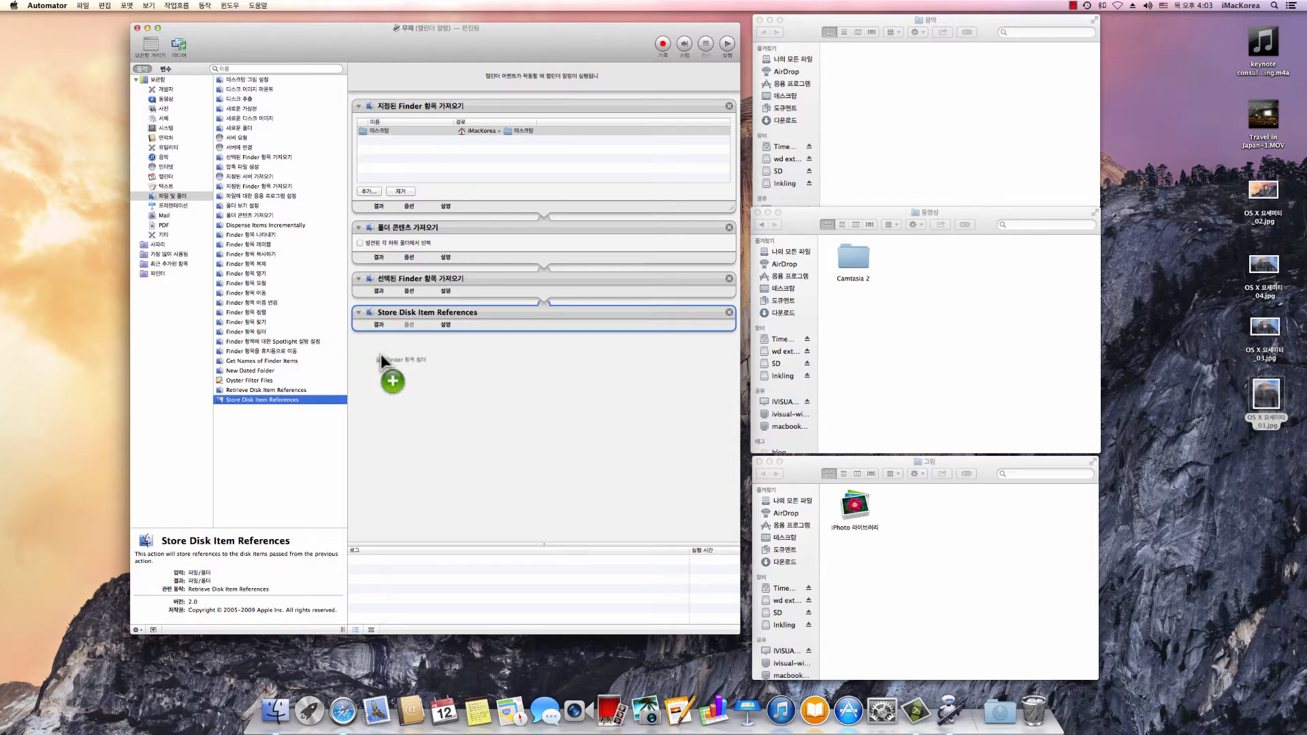
{"action": "left_click_drag", "start_coordinate": [234, 330], "coordinate": [425, 369]}
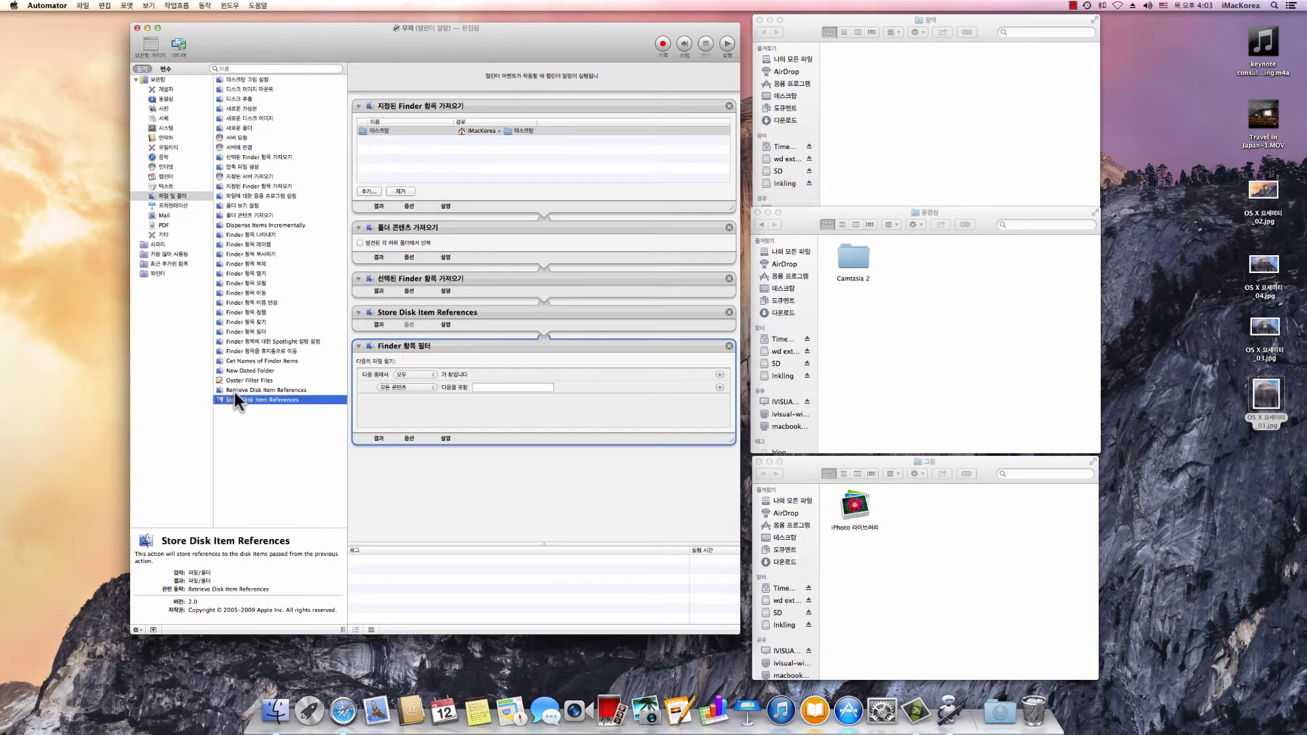
{"action": "left_click_drag", "start_coordinate": [234, 393], "coordinate": [429, 336]}
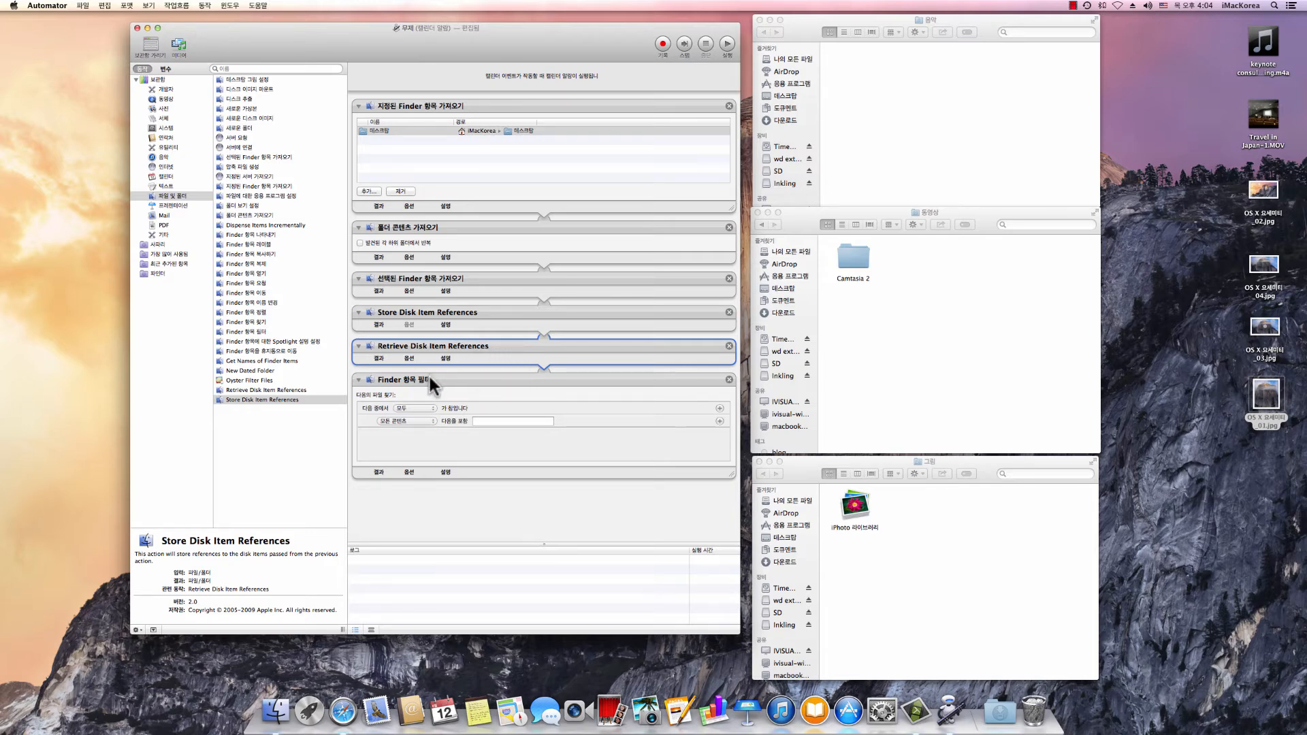
Step: Set the Finder 항목 필터 condition so that 종류 is 음악
{"action": "left_click", "coordinate": [414, 420]}
{"action": "left_click", "coordinate": [411, 436]}
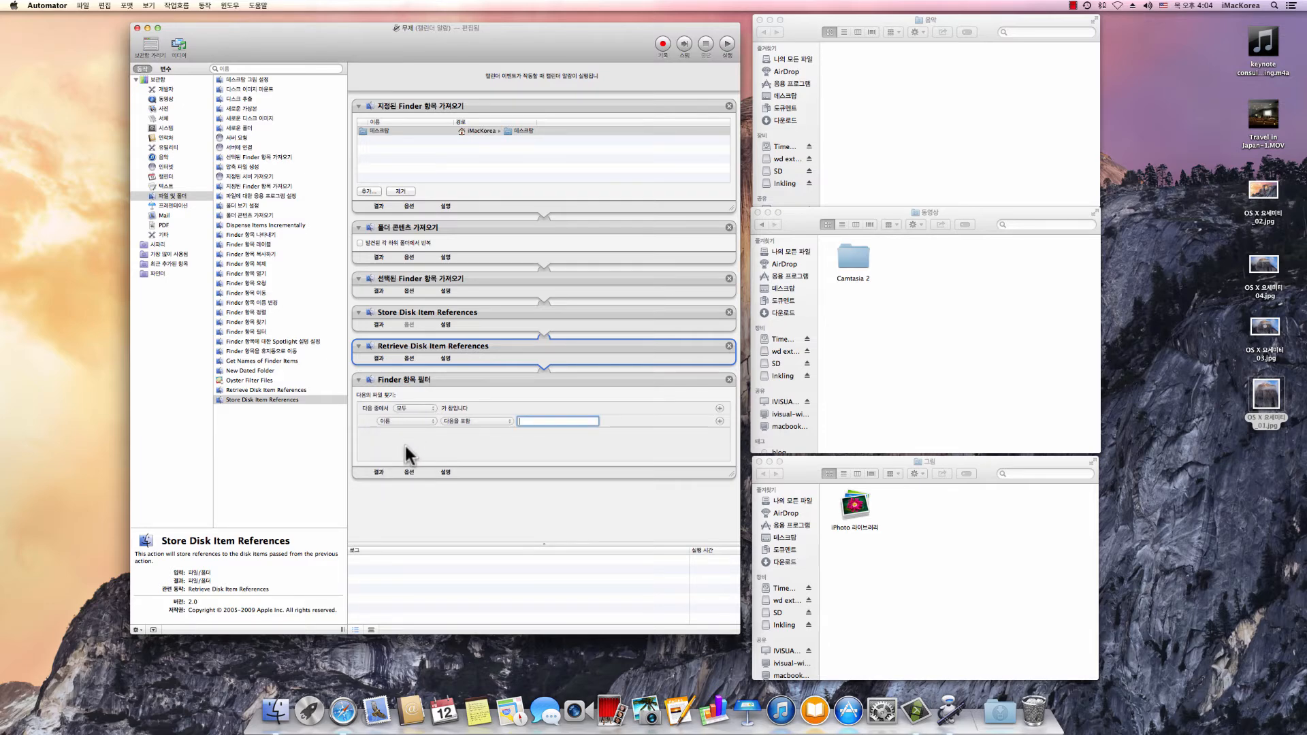
{"action": "left_click", "coordinate": [407, 422]}
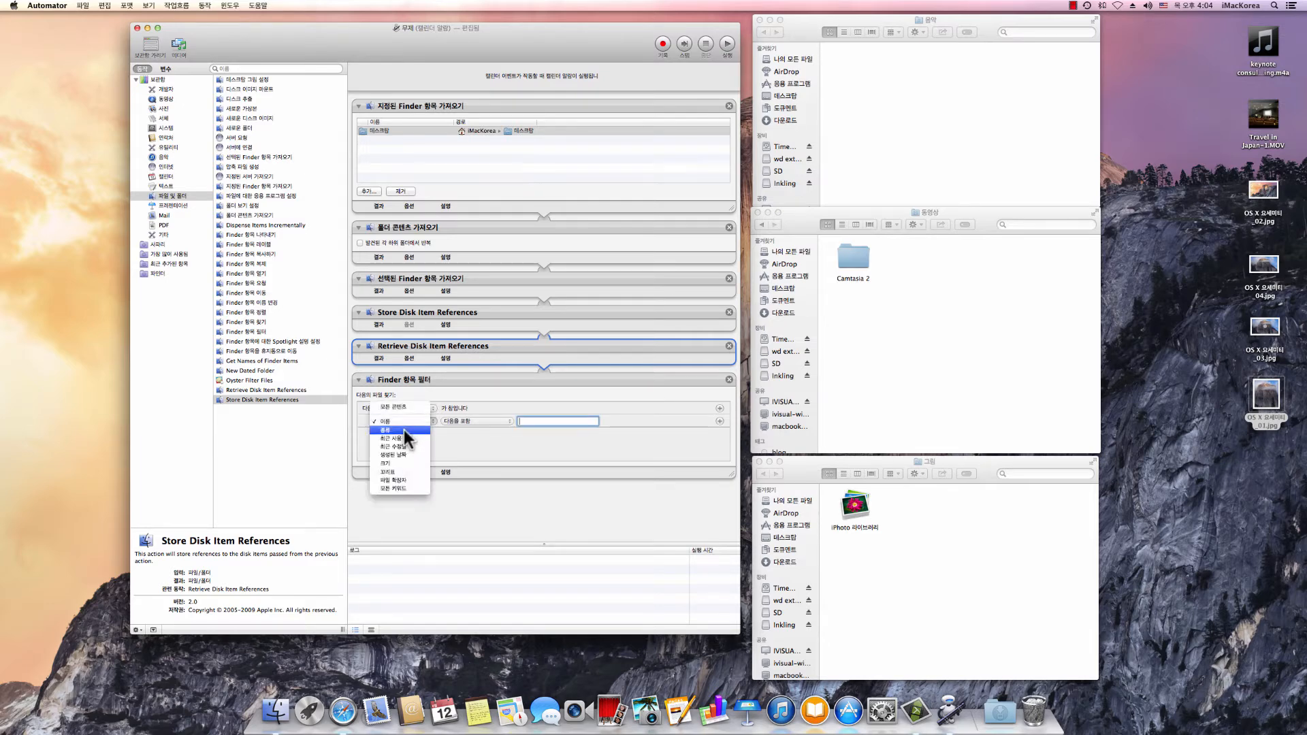
{"action": "left_click", "coordinate": [403, 430]}
{"action": "left_click", "coordinate": [537, 421]}
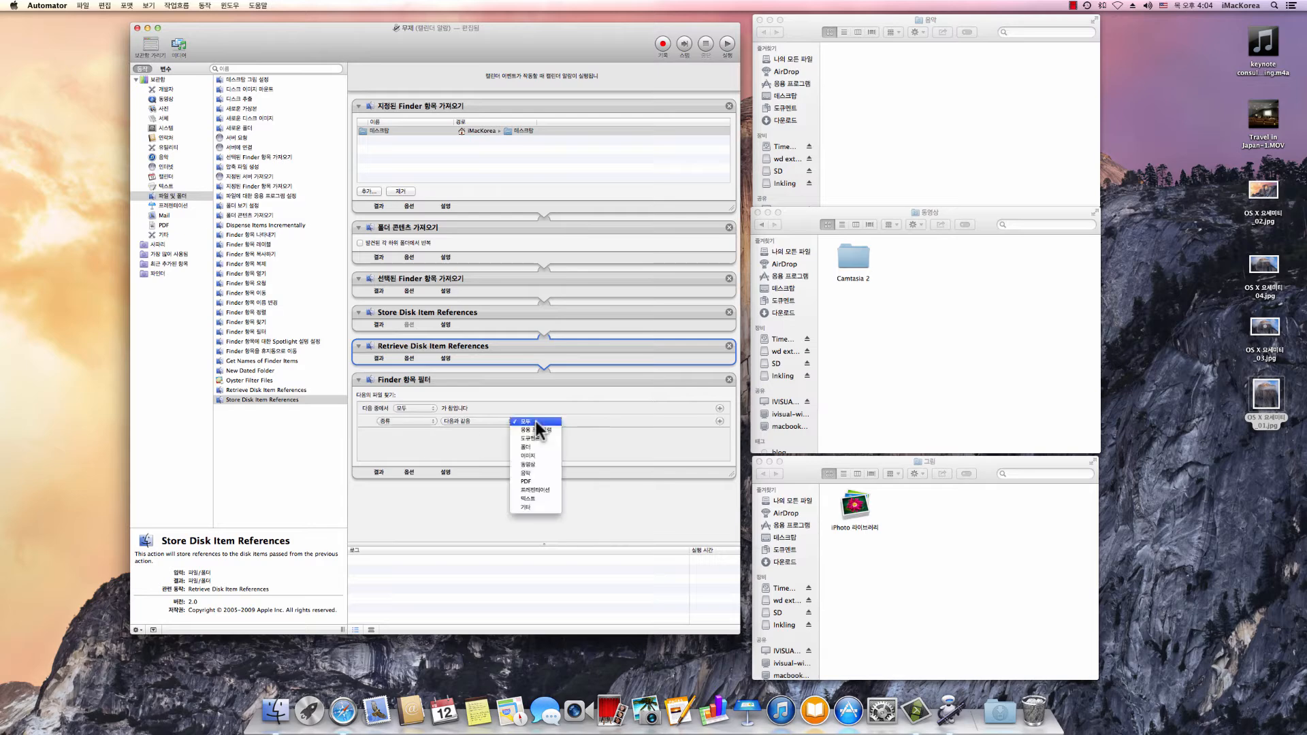
{"action": "left_click", "coordinate": [532, 472]}
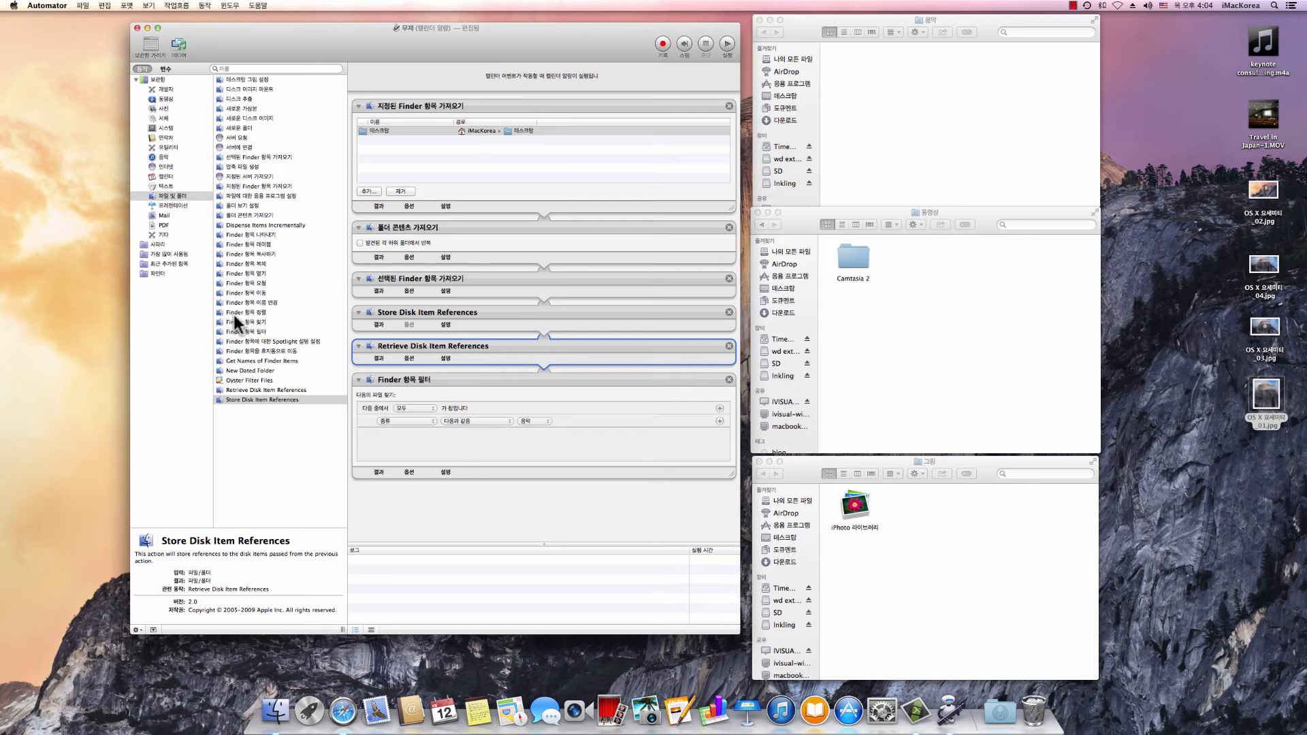
Step: Append the Finder 항목 이동 action with the 음악 folder as its destination
{"action": "left_click_drag", "start_coordinate": [238, 287], "coordinate": [419, 493]}
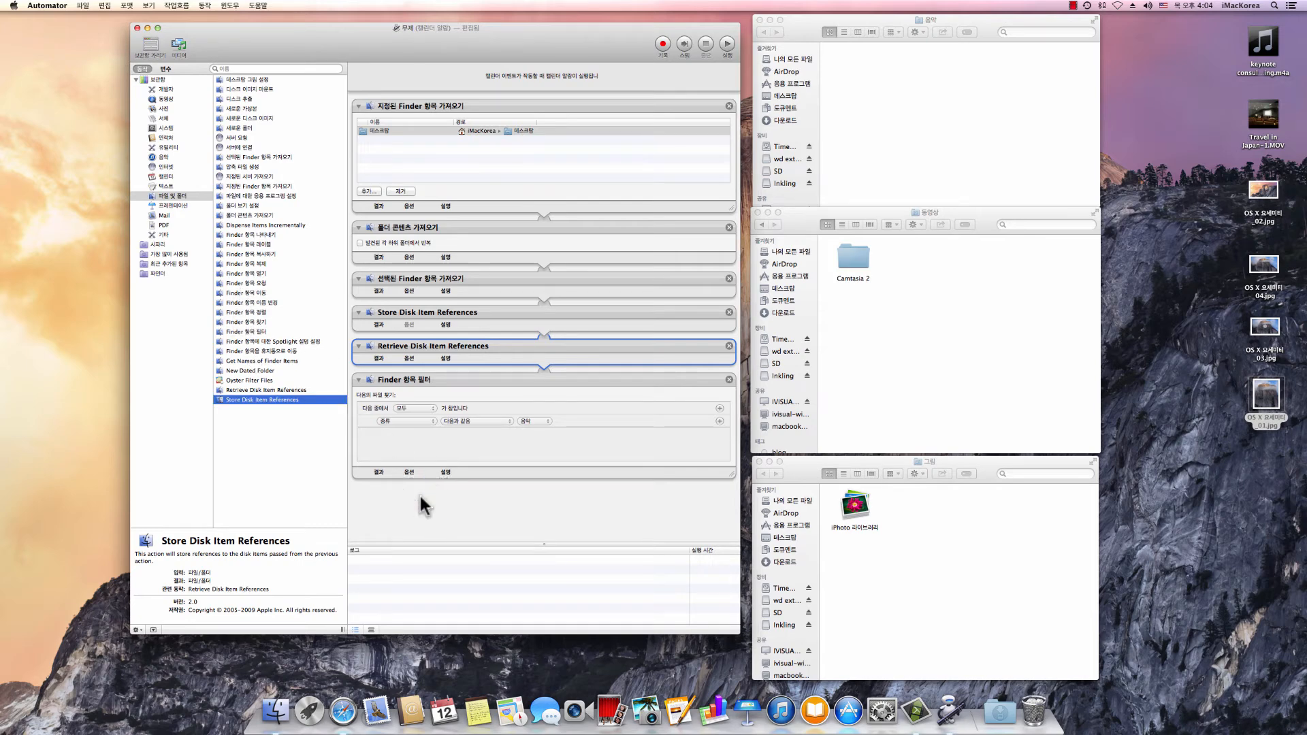
{"action": "left_click", "coordinate": [411, 510]}
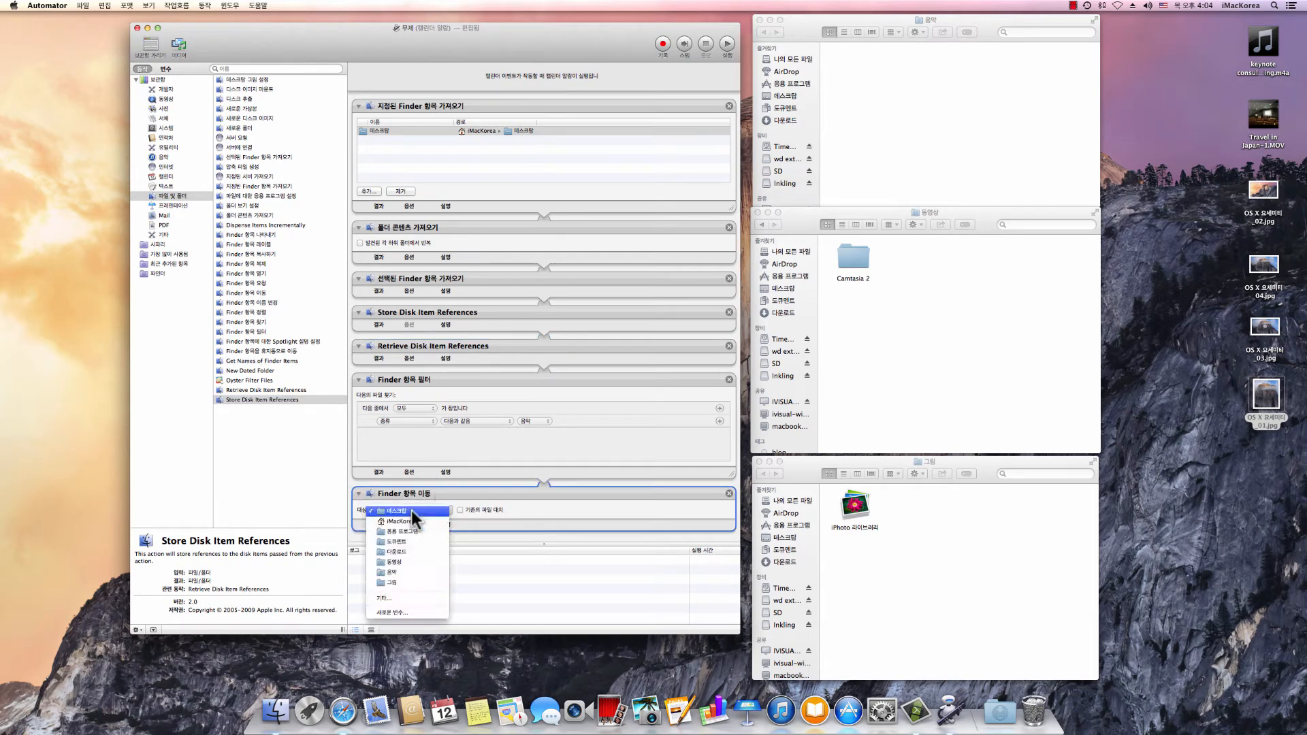
{"action": "left_click", "coordinate": [394, 572]}
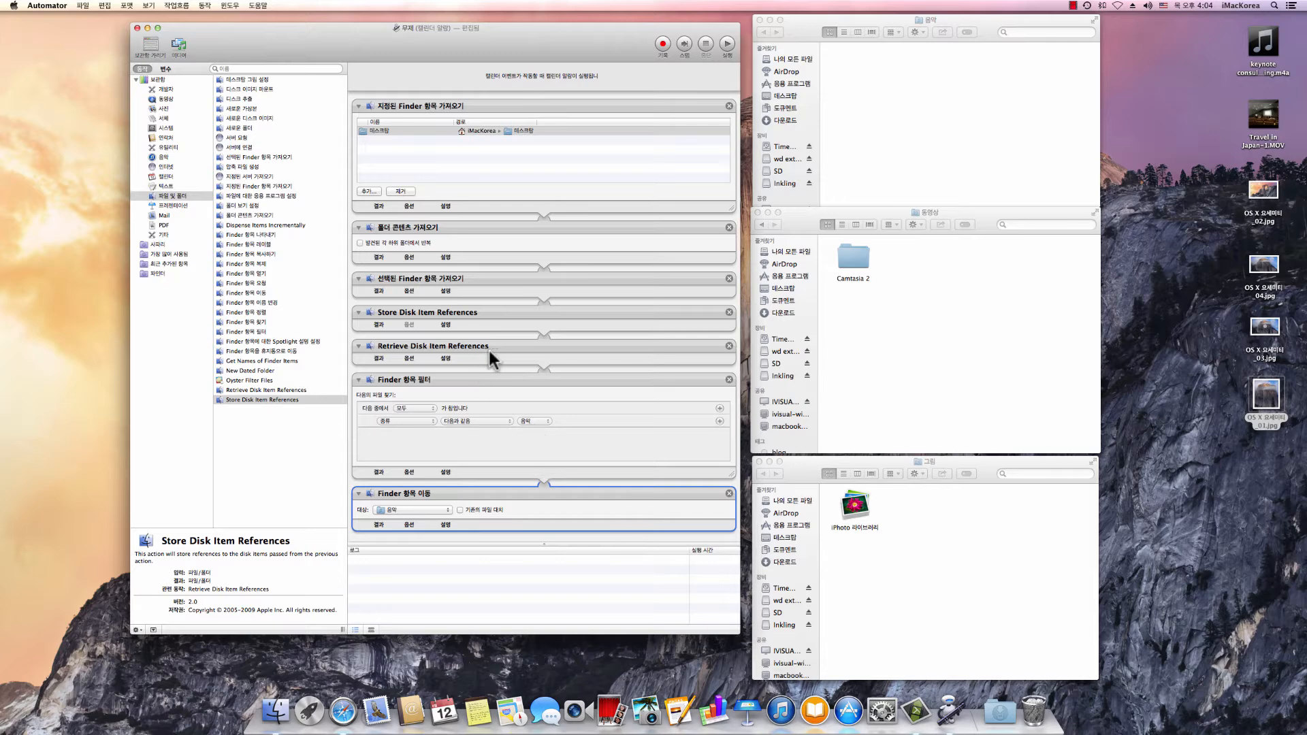
{"action": "left_click", "coordinate": [487, 376]}
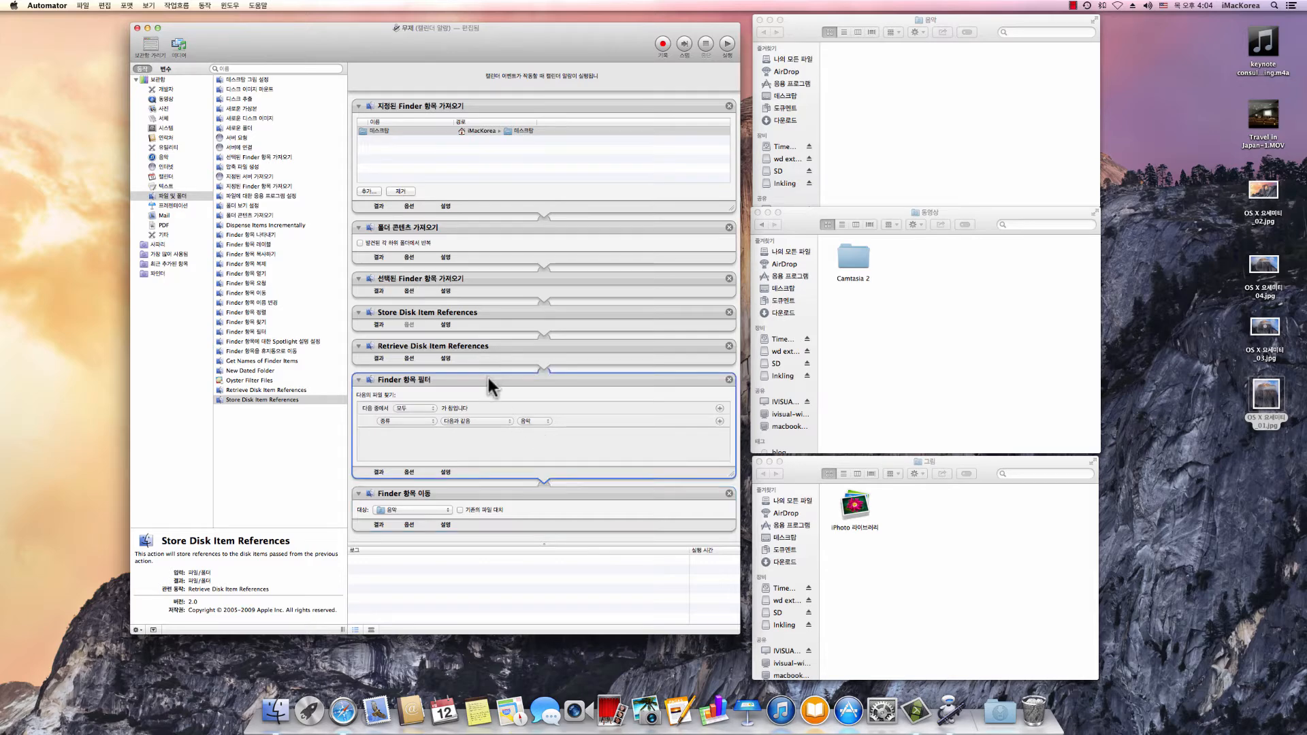
{"action": "left_click", "coordinate": [496, 353]}
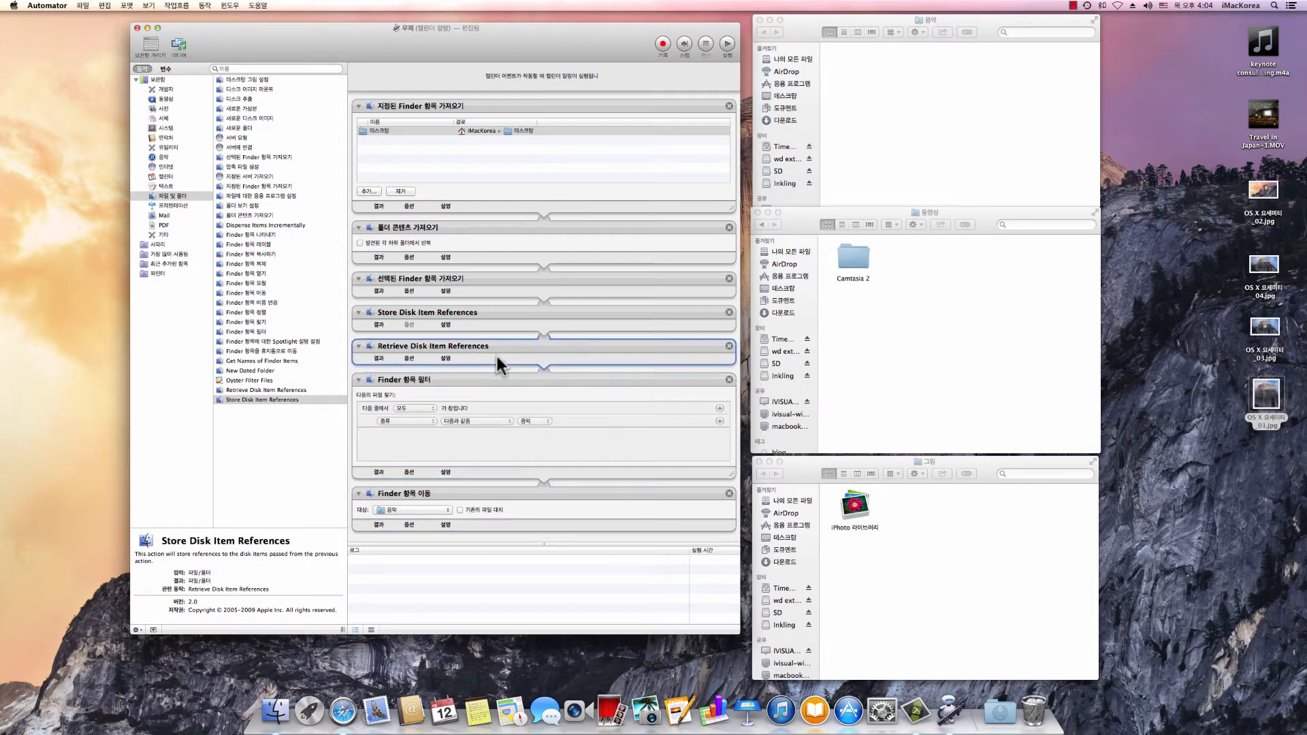
{"action": "left_click", "coordinate": [517, 499]}
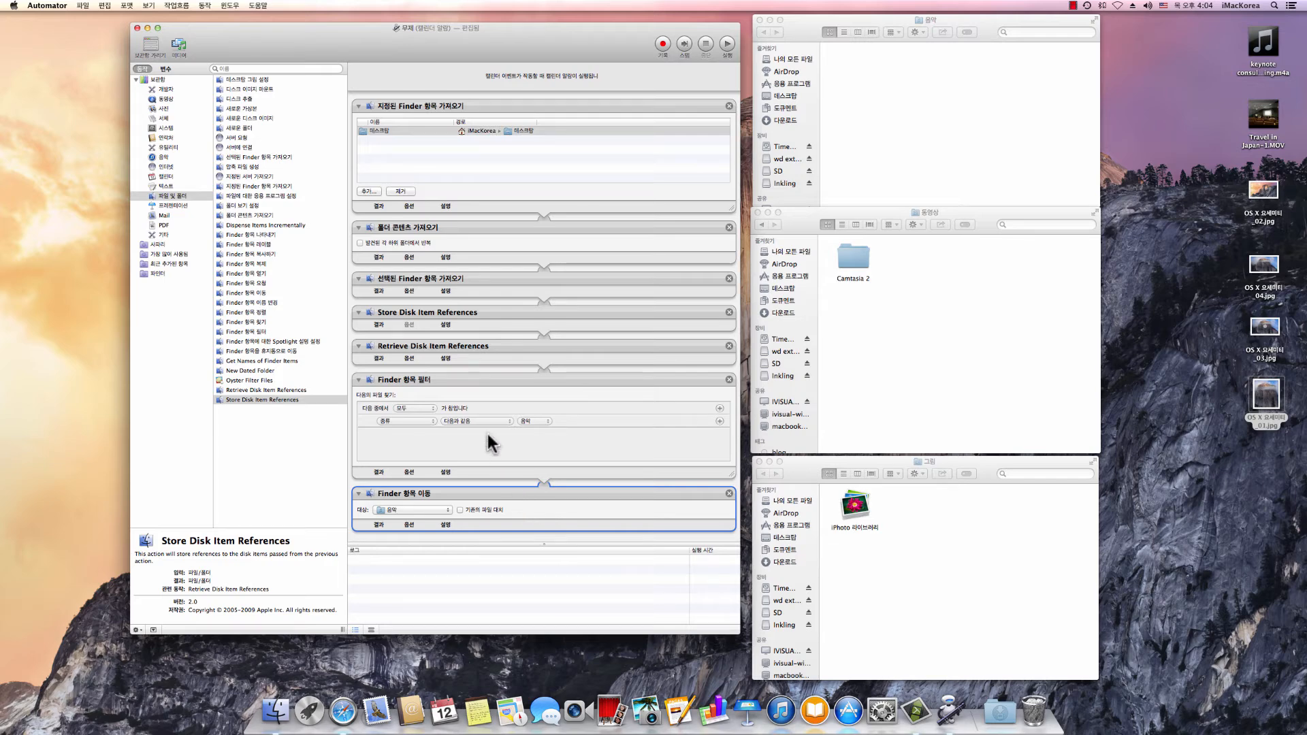
{"action": "left_click", "coordinate": [481, 349]}
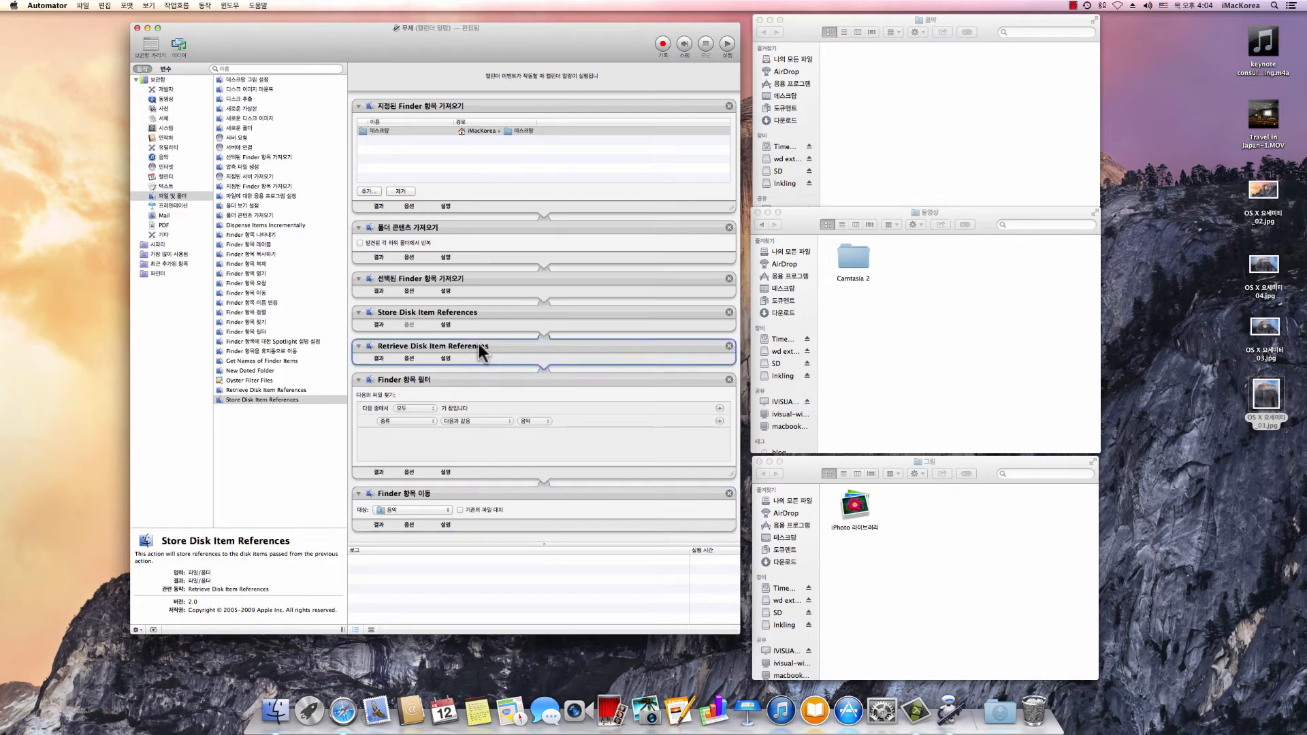
{"action": "left_click", "coordinate": [533, 513]}
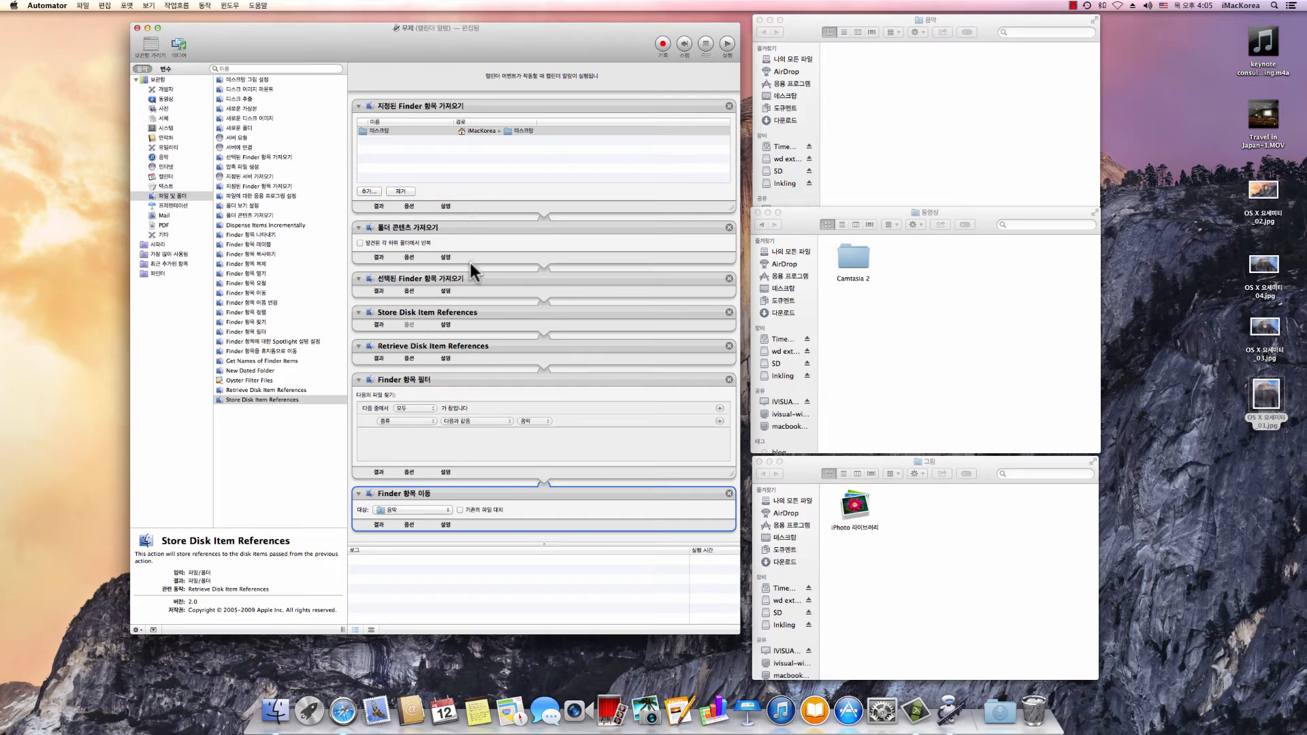
Step: Duplicate the Retrieve Disk Item References, Finder 항목 필터 and Finder 항목 이동 actions together
{"action": "left_click", "coordinate": [432, 345]}
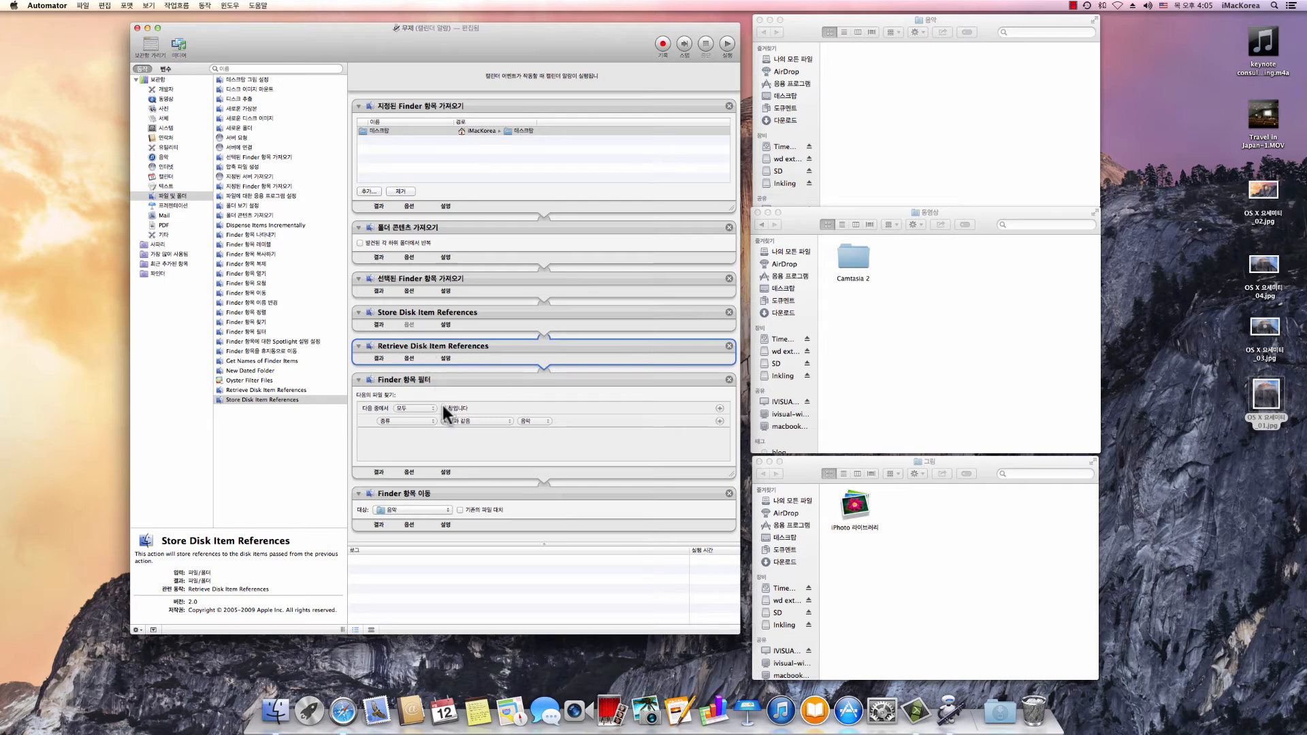
{"action": "left_click", "coordinate": [459, 490], "text": "shift"}
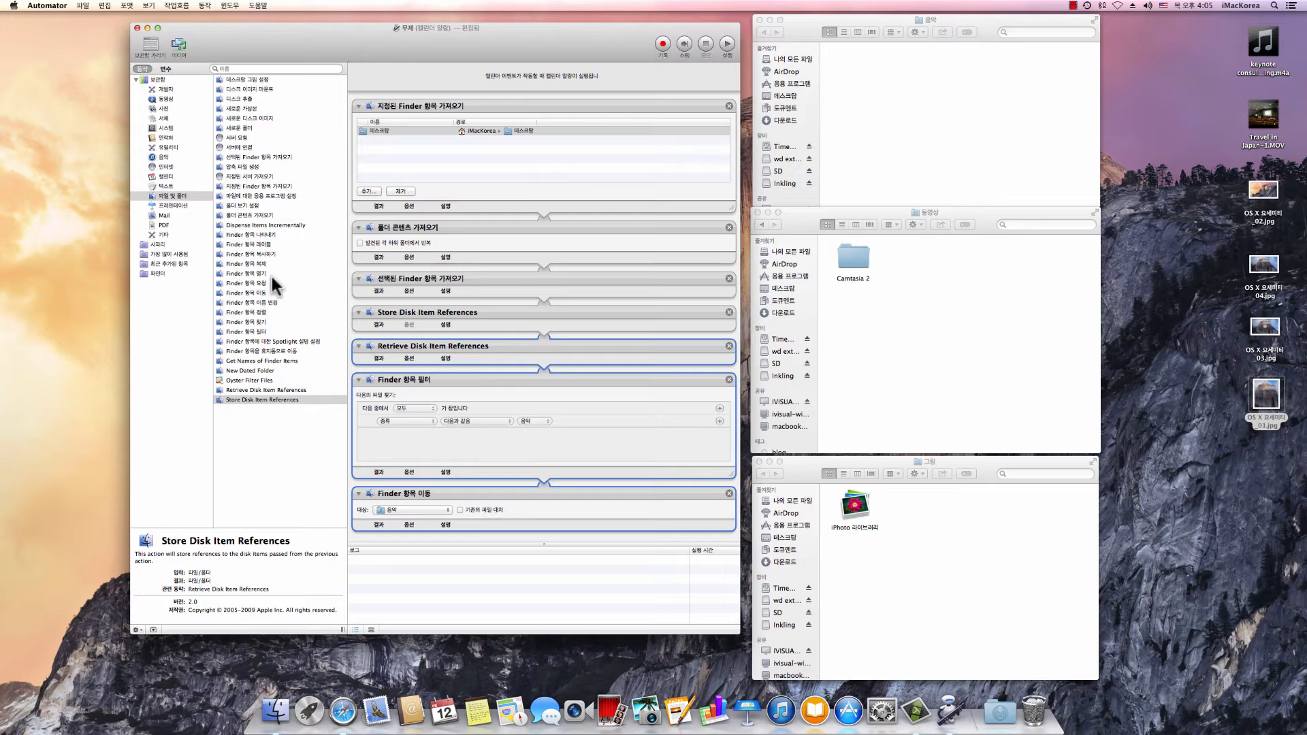
{"action": "left_click", "coordinate": [105, 6]}
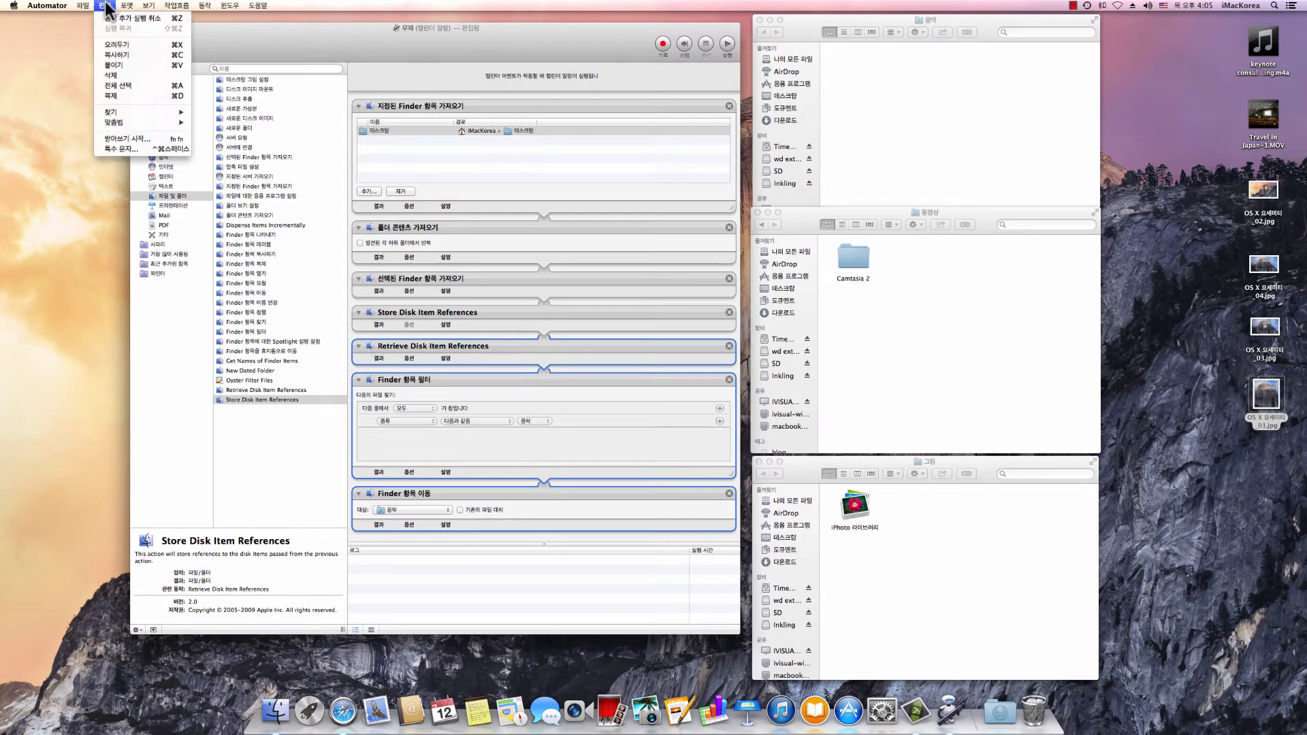
{"action": "left_click", "coordinate": [120, 93]}
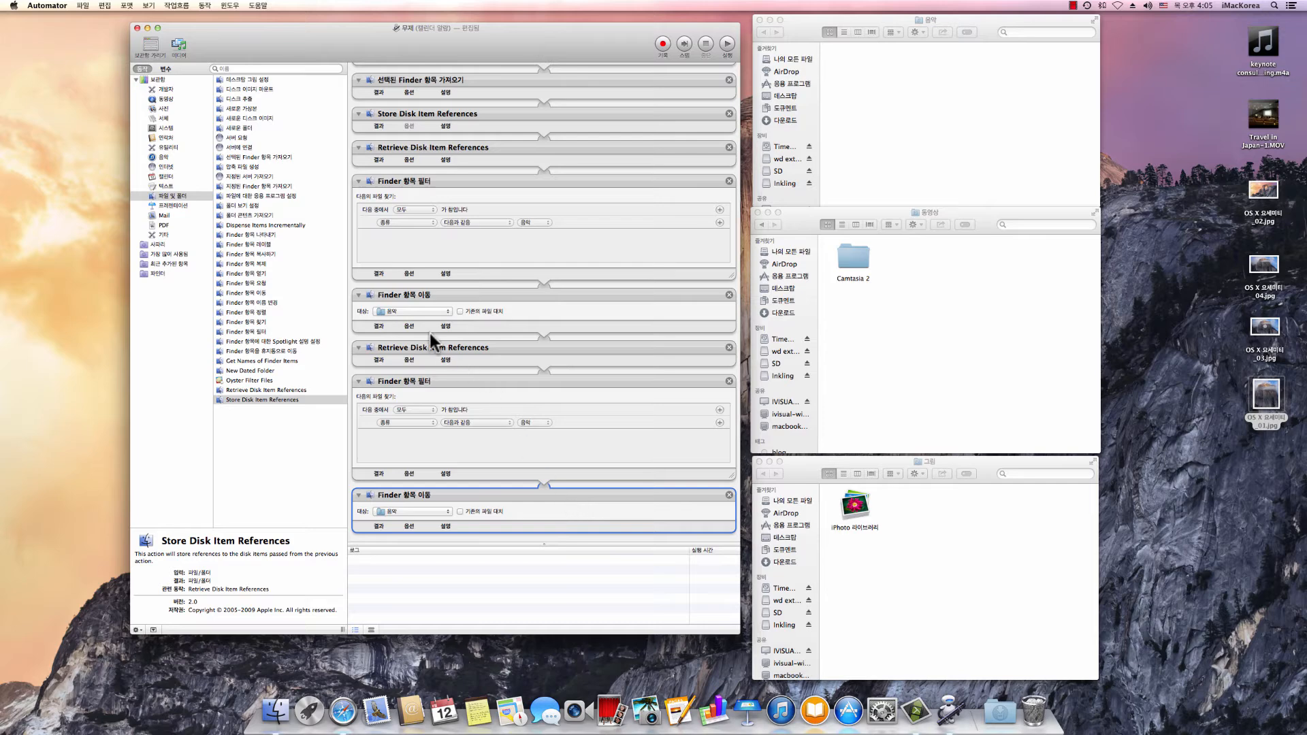
Step: Set the condition of the duplicated Finder 항목 필터 action so that 종류 is 이미지
{"action": "left_click", "coordinate": [492, 347]}
{"action": "left_click", "coordinate": [428, 423]}
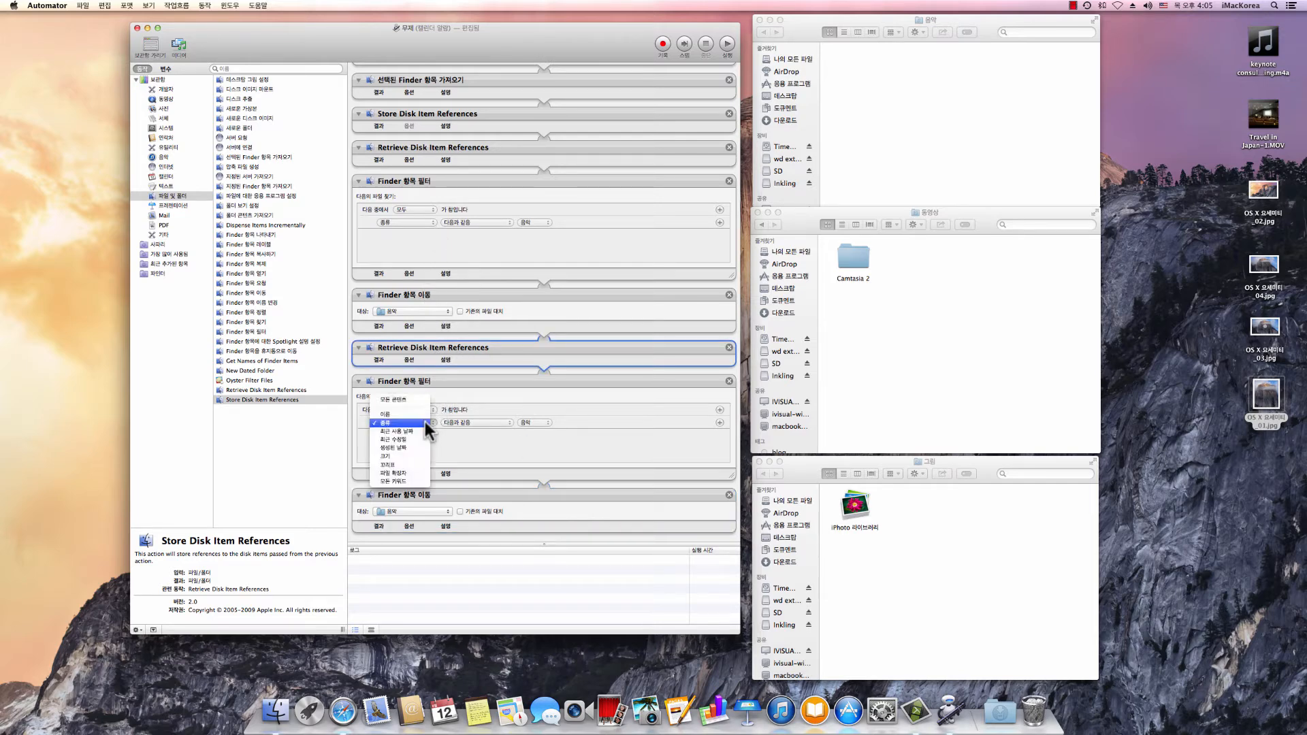
{"action": "left_click", "coordinate": [422, 423]}
{"action": "left_click", "coordinate": [535, 422]}
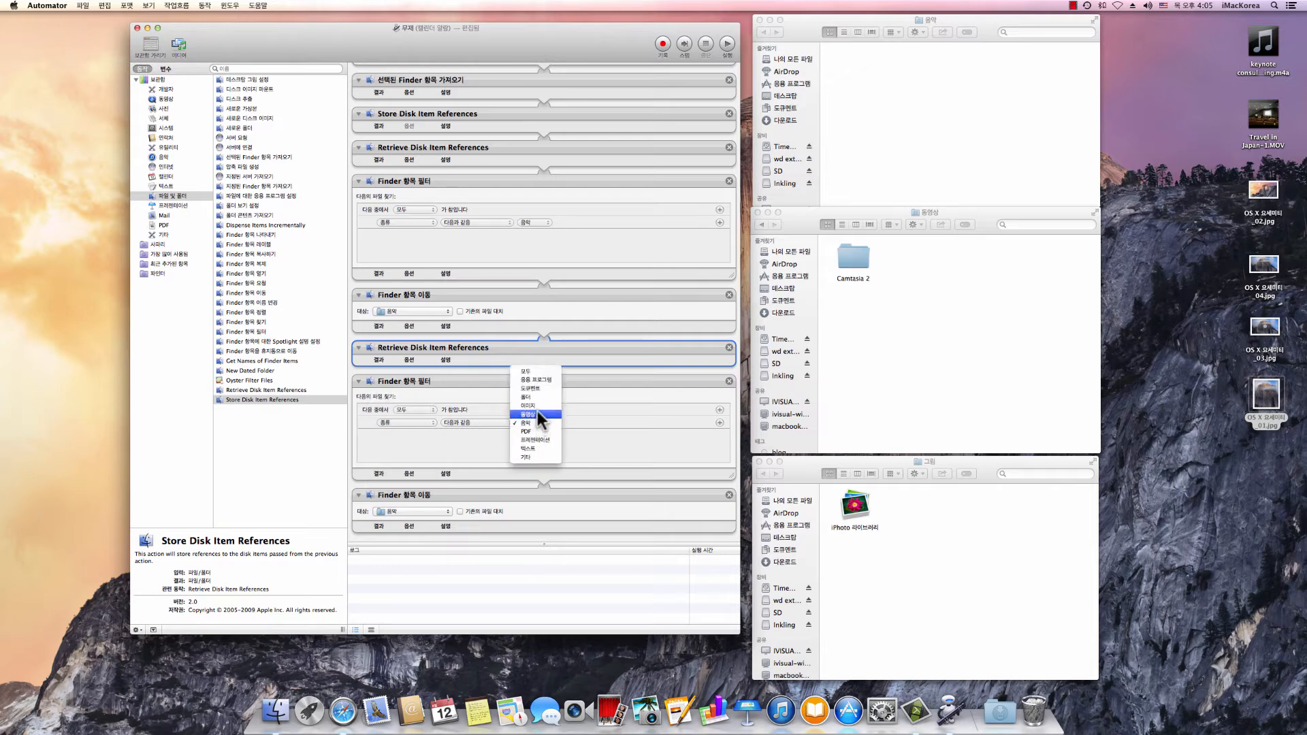
{"action": "left_click", "coordinate": [538, 406]}
Step: Set the second Finder 항목 이동 destination to 그림 and duplicate the image block's Retrieve, filter and move actions together
{"action": "left_click", "coordinate": [437, 515]}
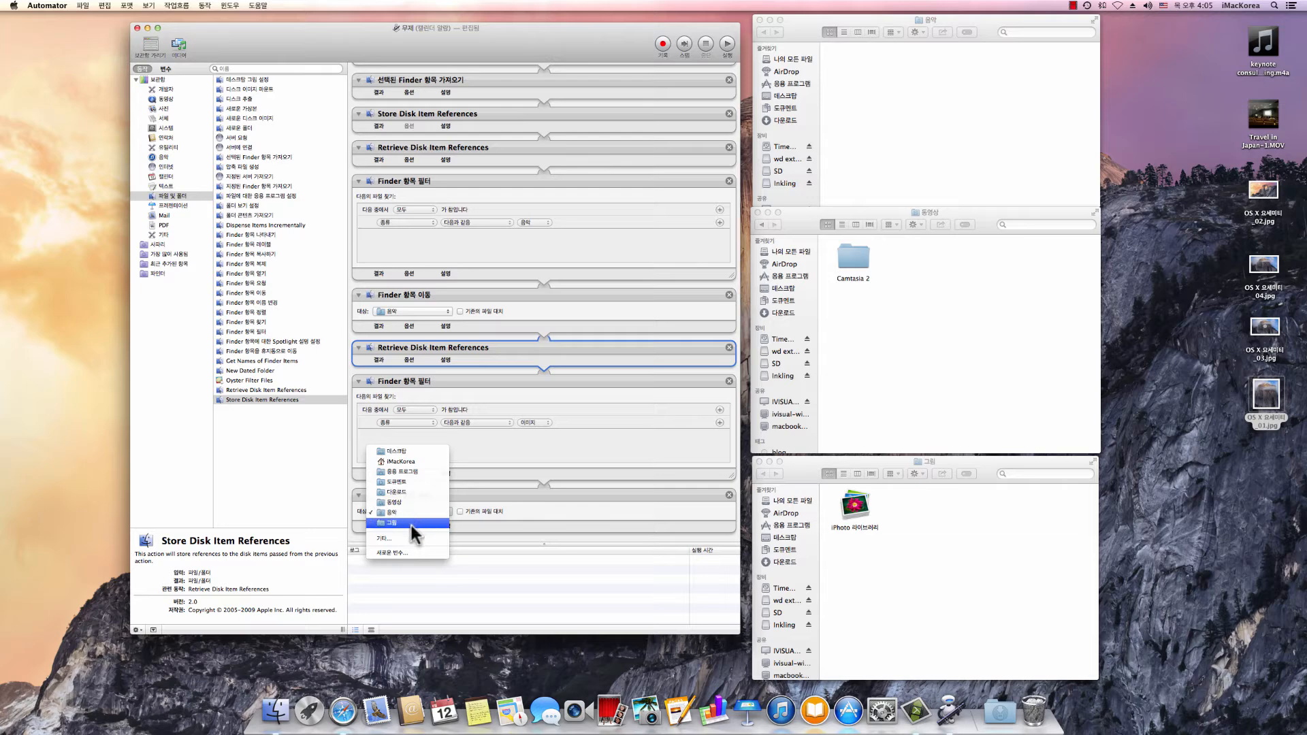
{"action": "left_click", "coordinate": [411, 523]}
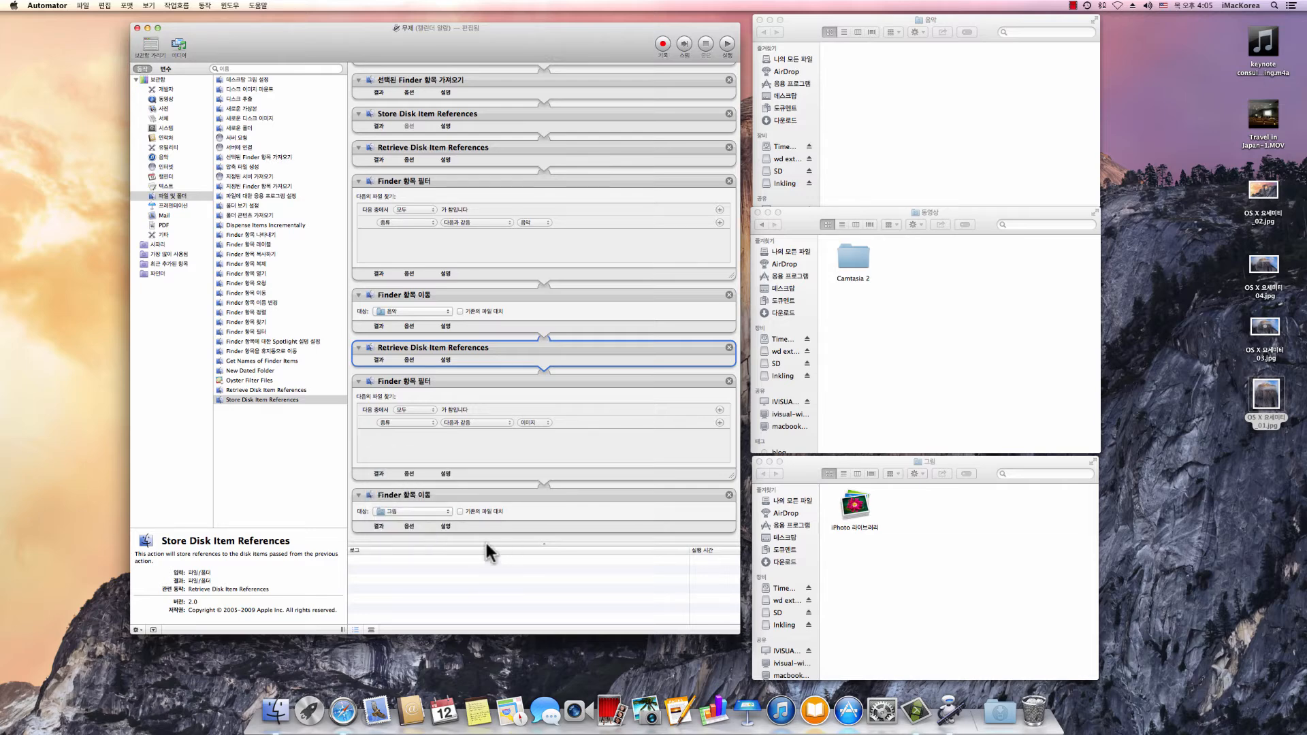
{"action": "left_click", "coordinate": [495, 494], "text": "shift"}
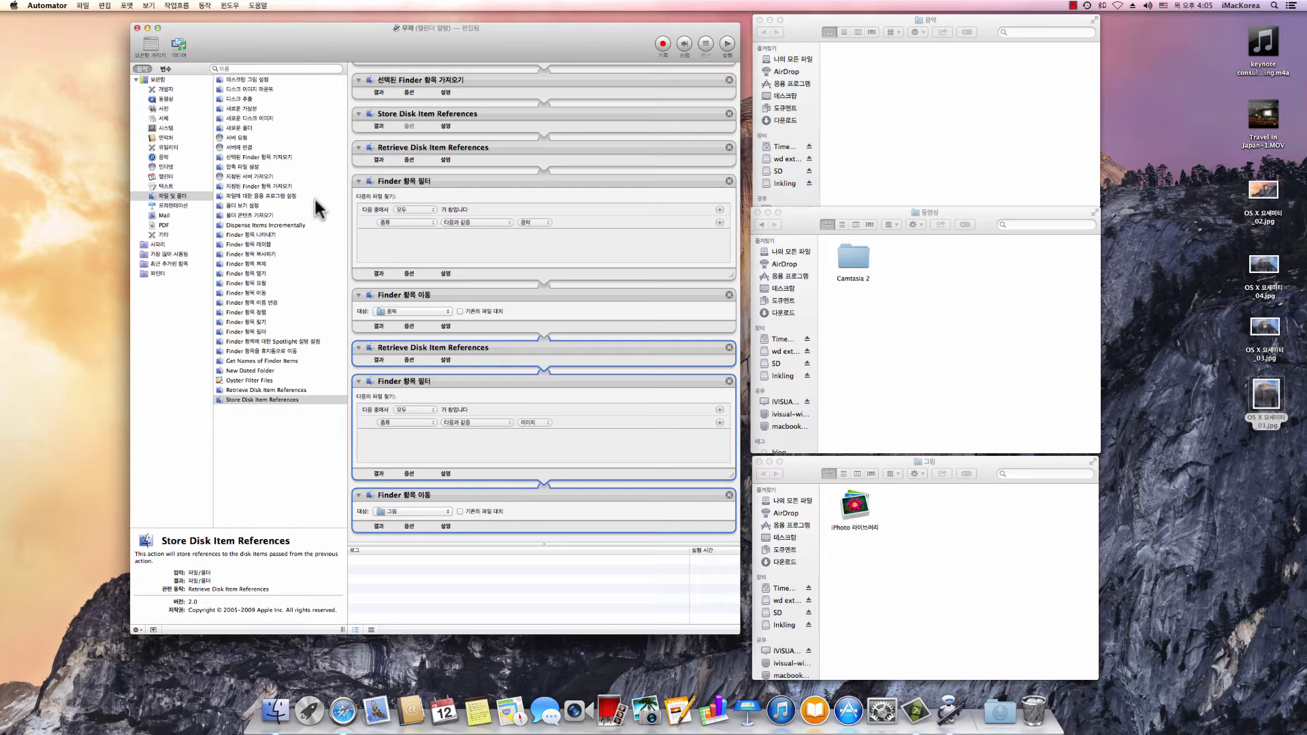
{"action": "left_click", "coordinate": [104, 5]}
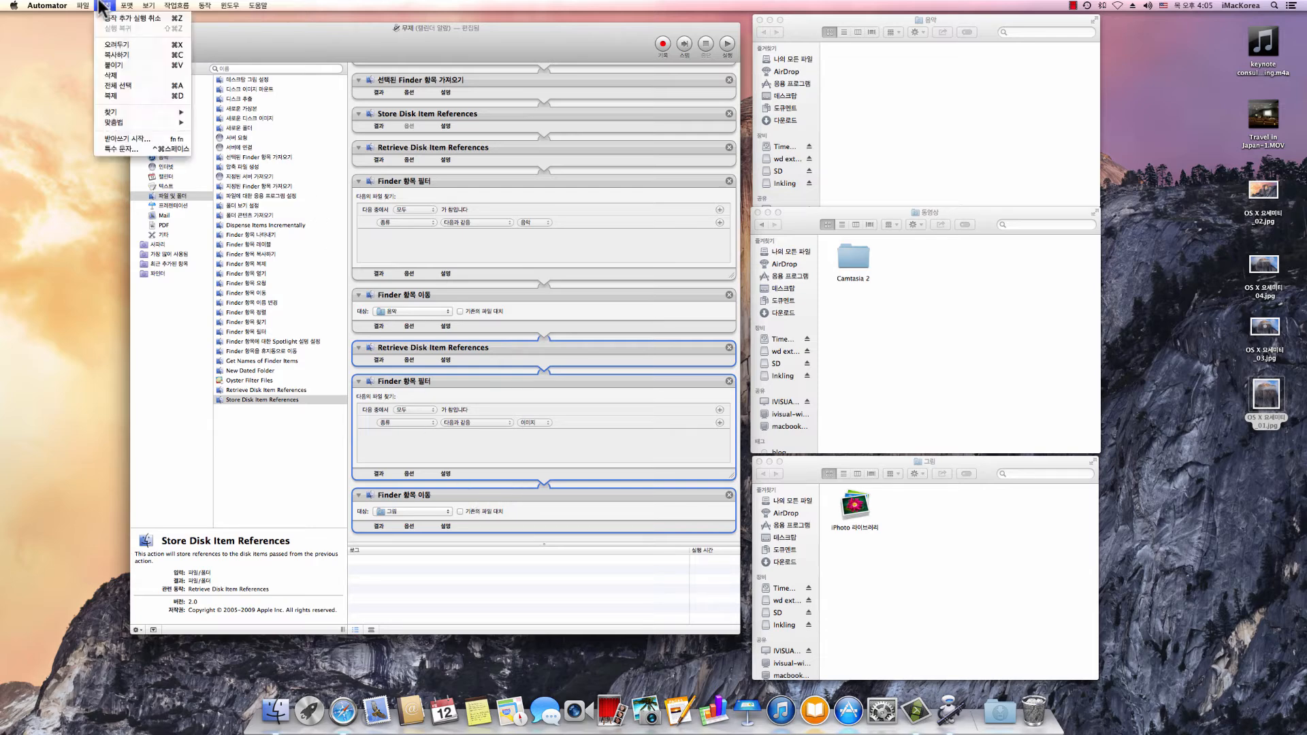
{"action": "left_click", "coordinate": [115, 96]}
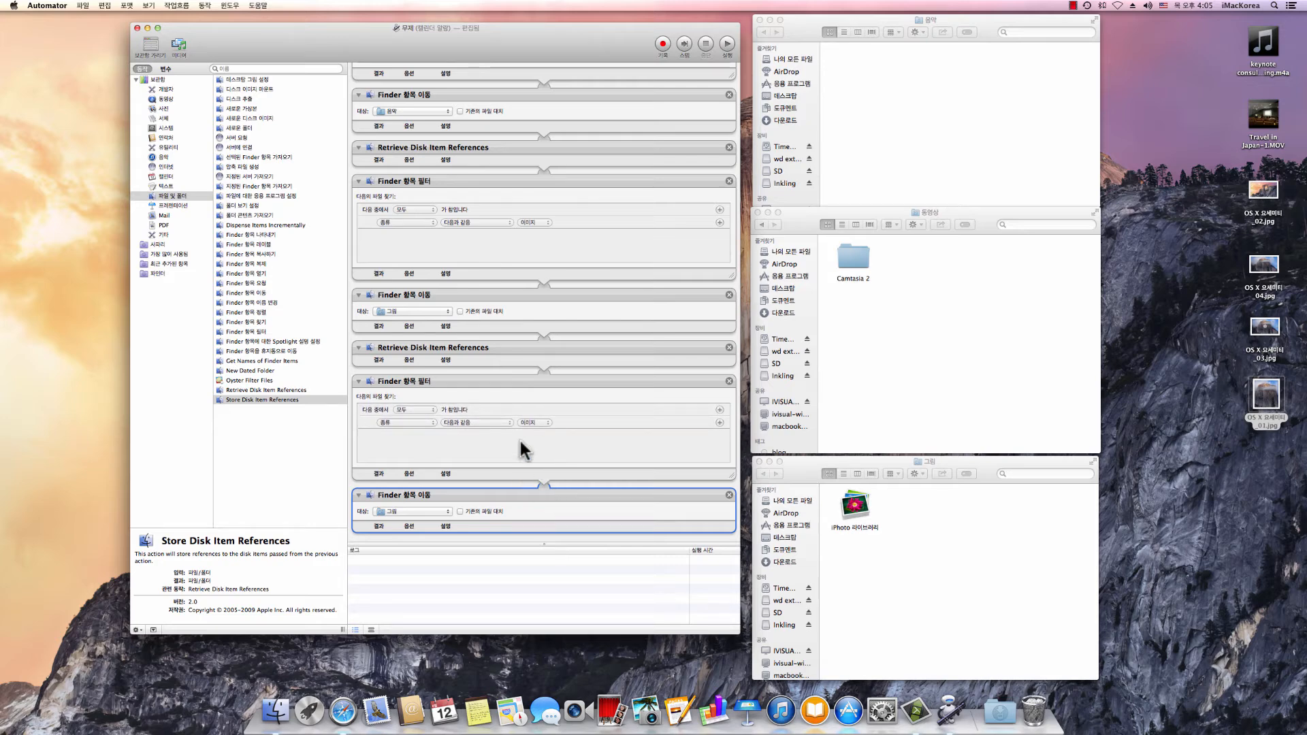
Step: In the newest duplicated block, set the Finder 항목 필터 종류 condition to 동영상 and the Finder 항목 이동 destination to 동영상
{"action": "left_click", "coordinate": [518, 442]}
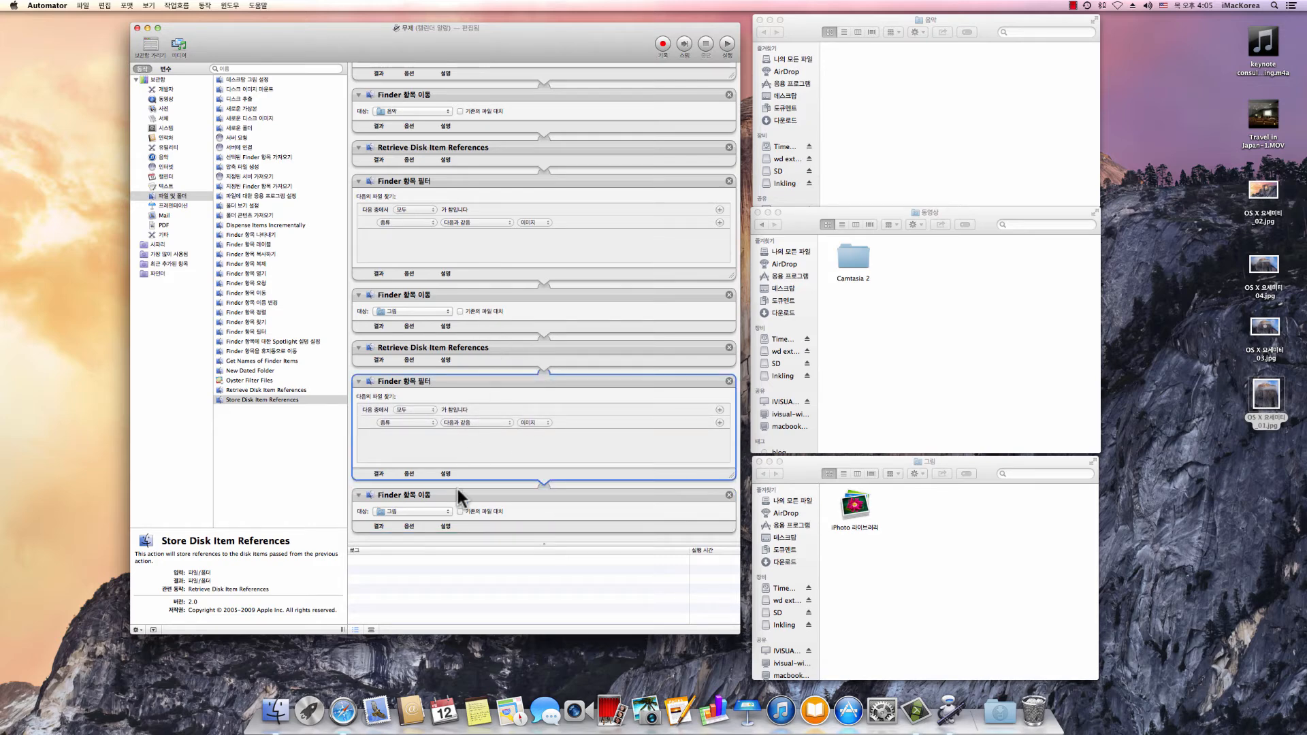
{"action": "left_click", "coordinate": [533, 423]}
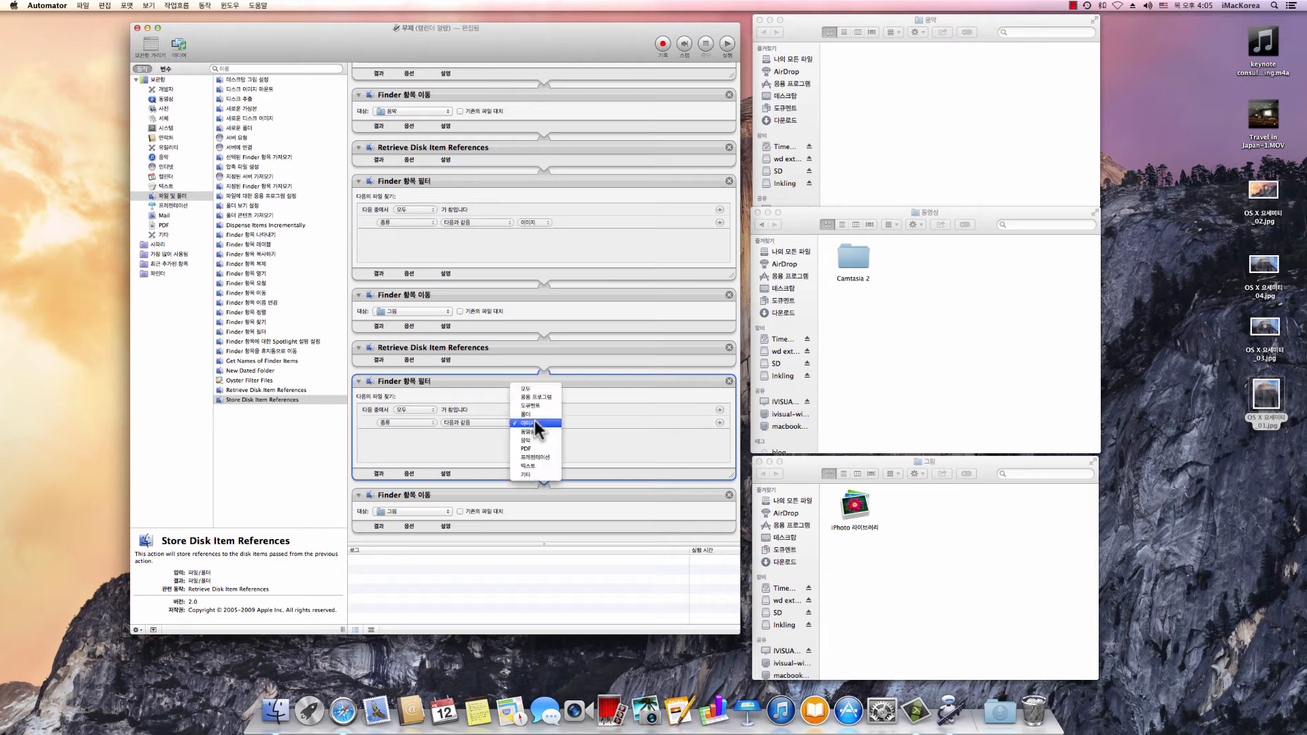
{"action": "left_click", "coordinate": [537, 431]}
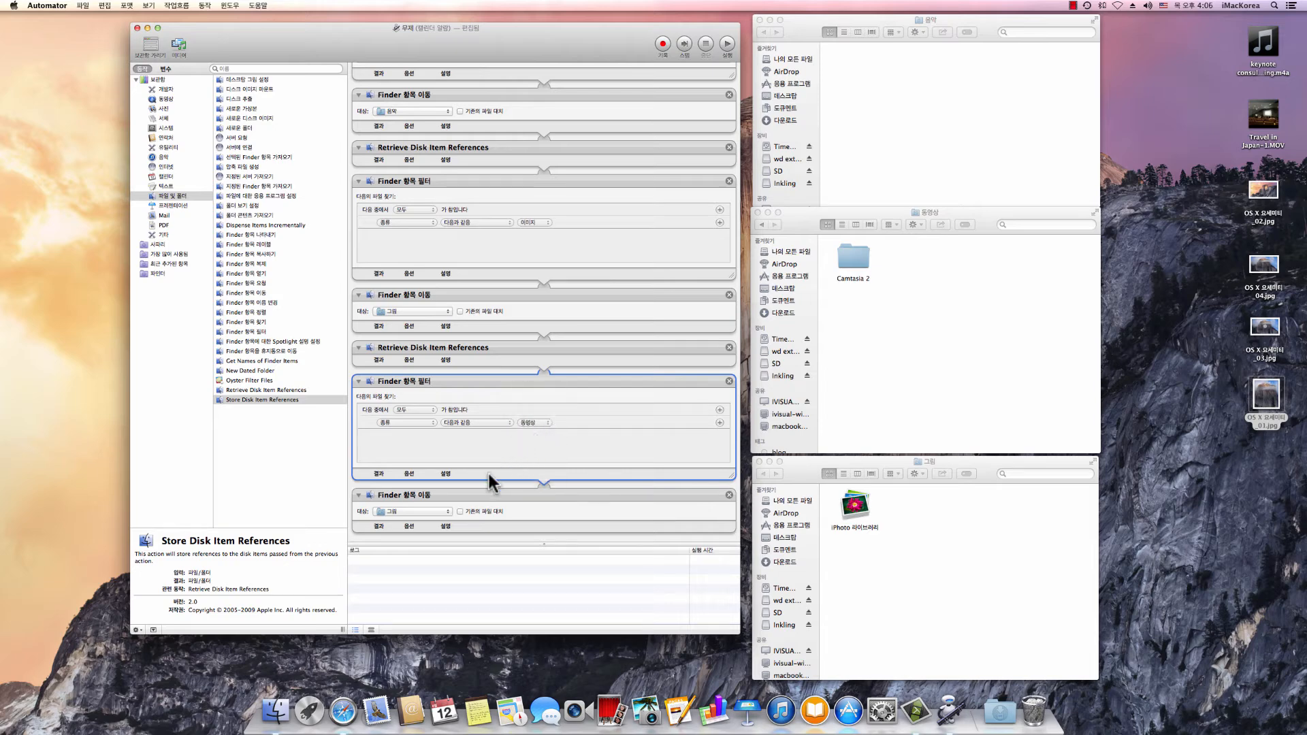
{"action": "left_click", "coordinate": [423, 511]}
{"action": "left_click", "coordinate": [431, 501]}
Step: Review the workflow from its beginning and check the 음악, 동영상 and 그림 folder windows
{"action": "scroll", "coordinate": [572, 273], "scroll_direction": "up", "scroll_amount": 1}
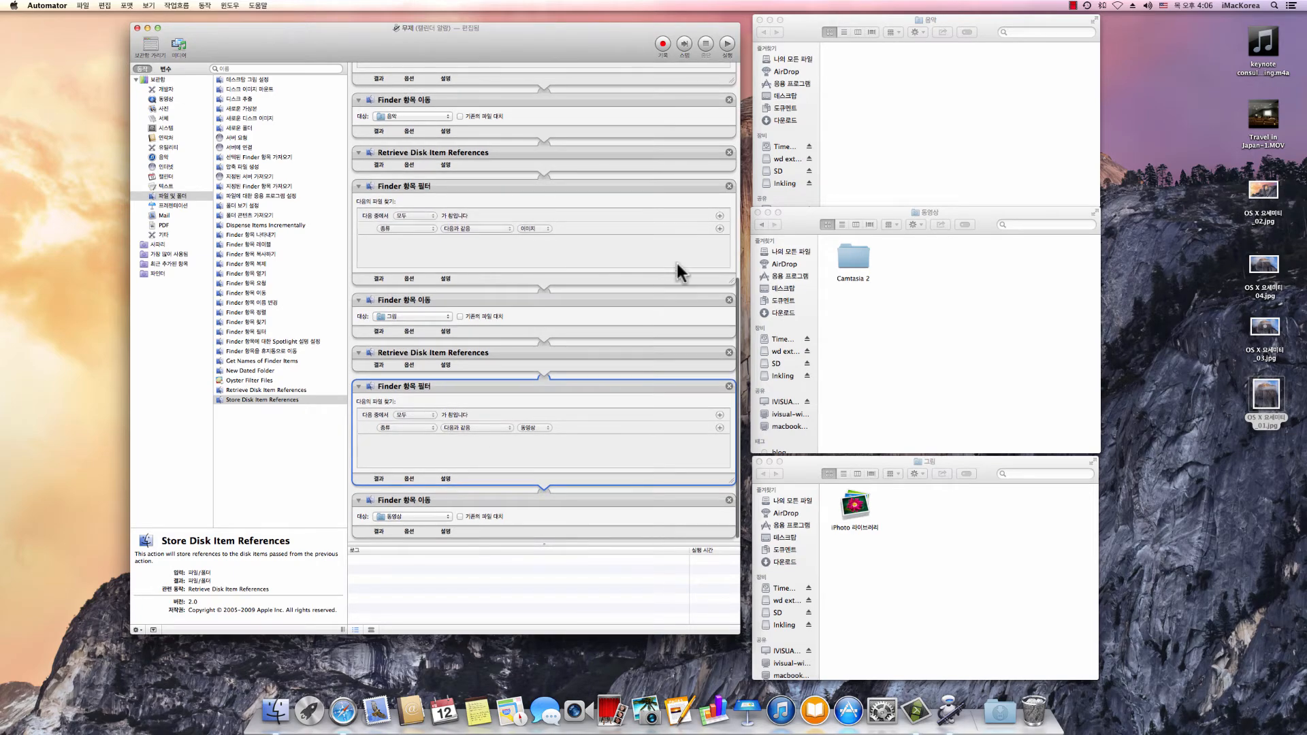
{"action": "scroll", "coordinate": [737, 244], "scroll_direction": "up", "scroll_amount": 10}
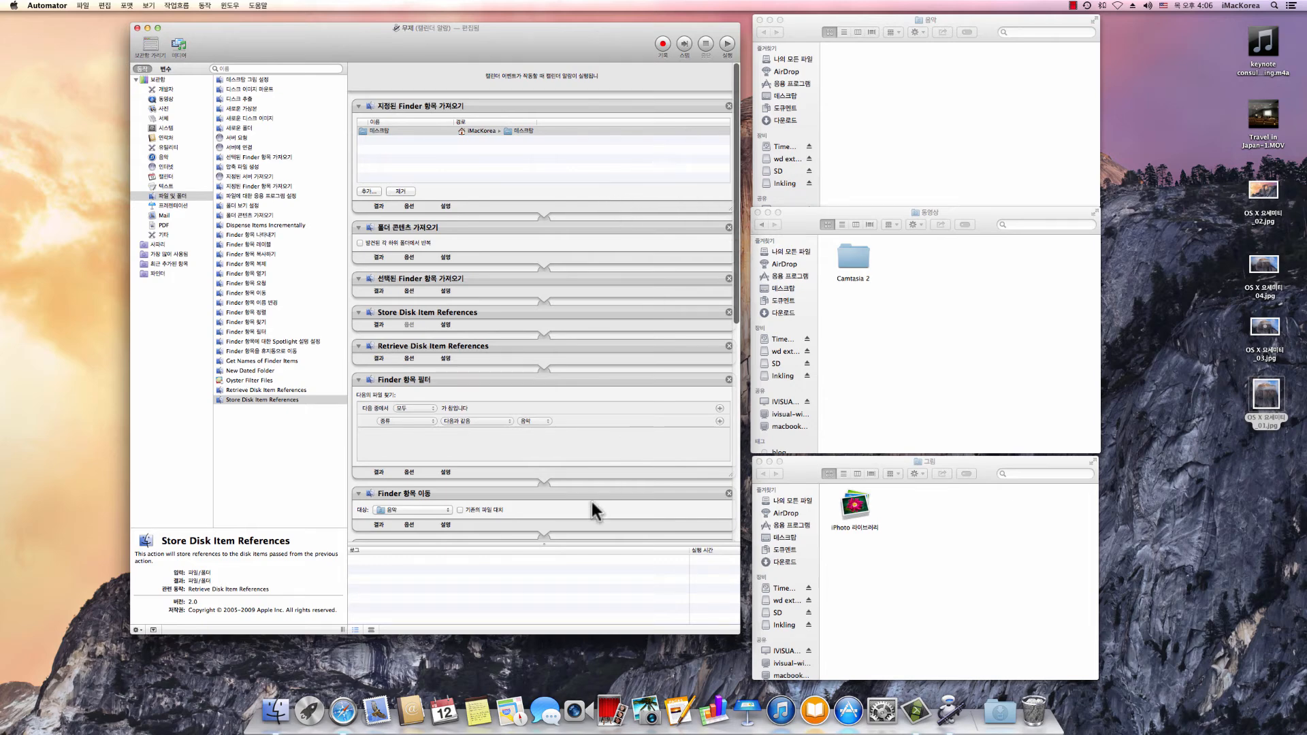
{"action": "left_click", "coordinate": [908, 312]}
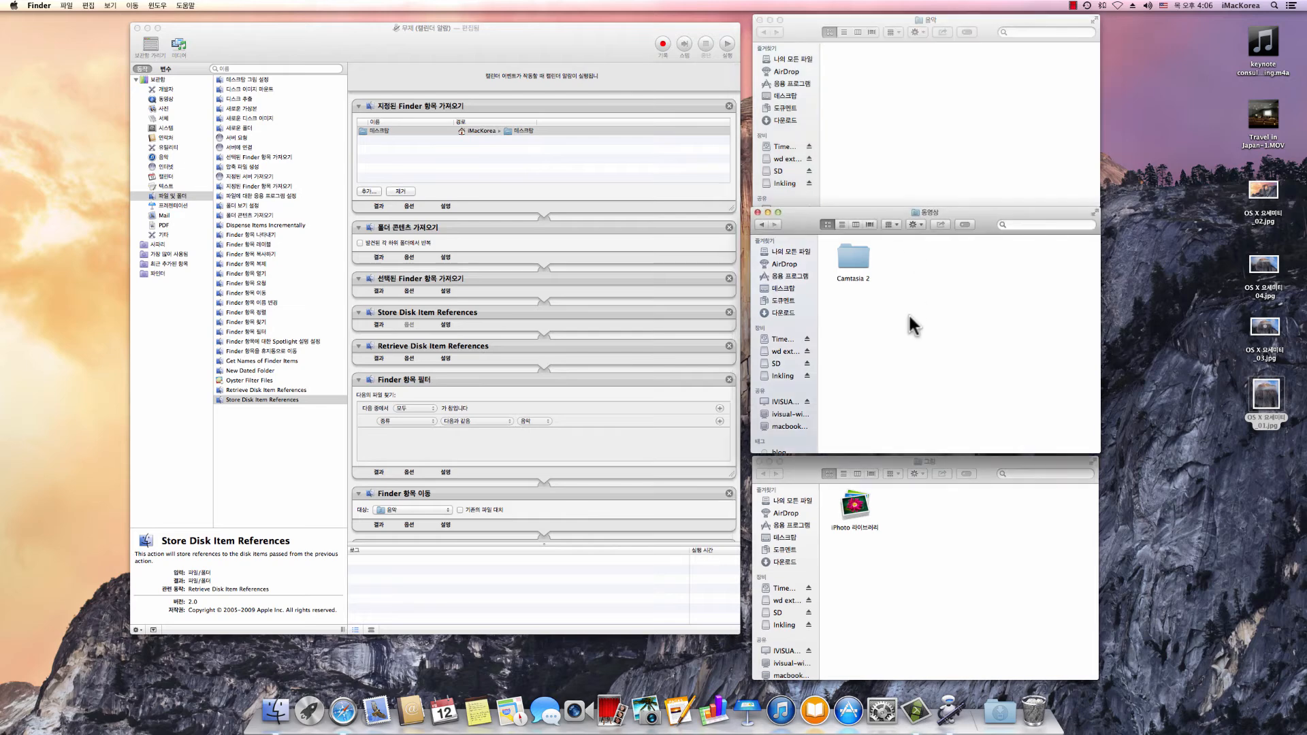
{"action": "left_click", "coordinate": [915, 534]}
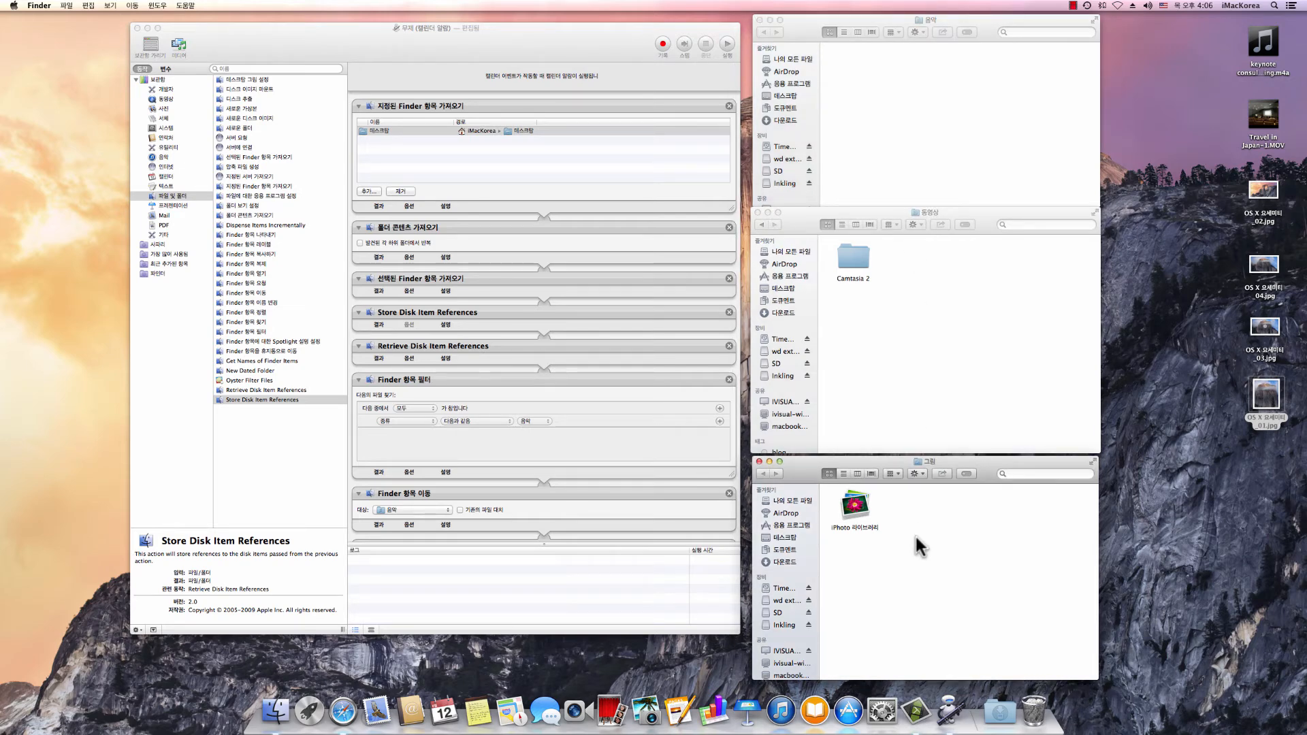
{"action": "left_click", "coordinate": [948, 190]}
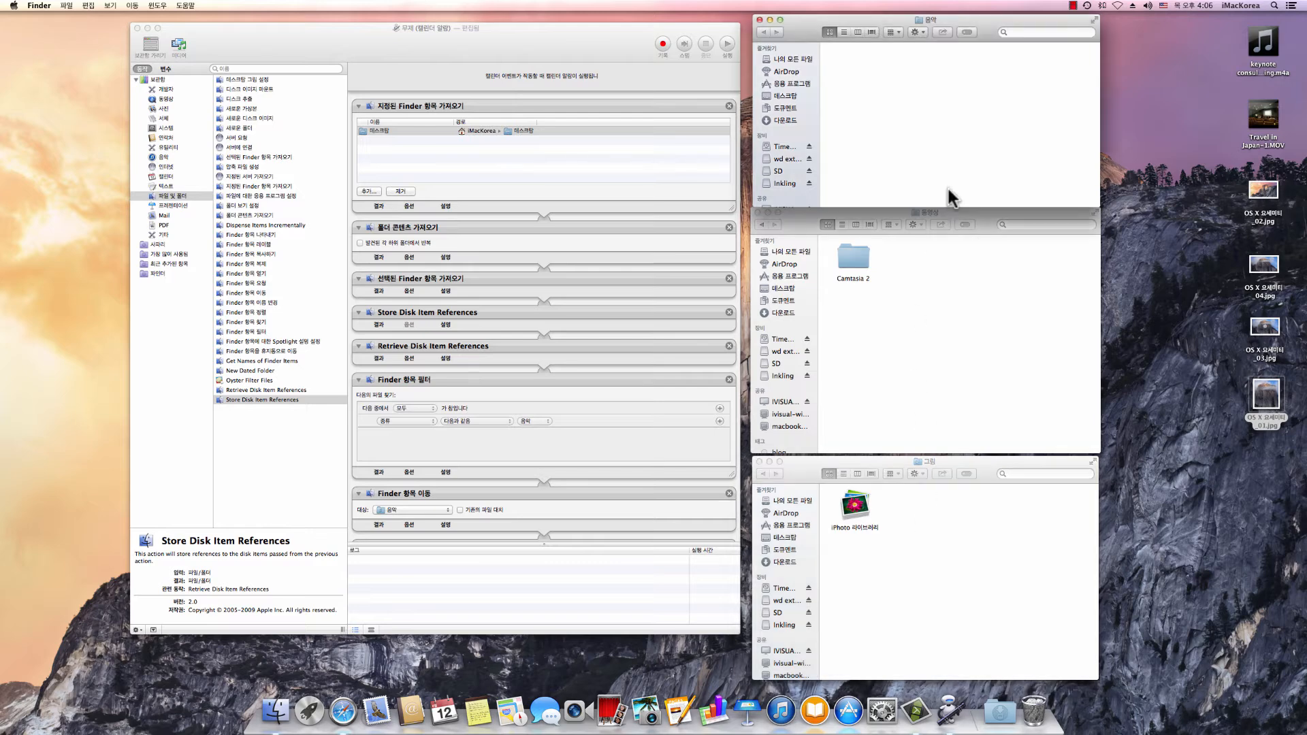
{"action": "left_click", "coordinate": [943, 303]}
{"action": "left_click", "coordinate": [913, 560]}
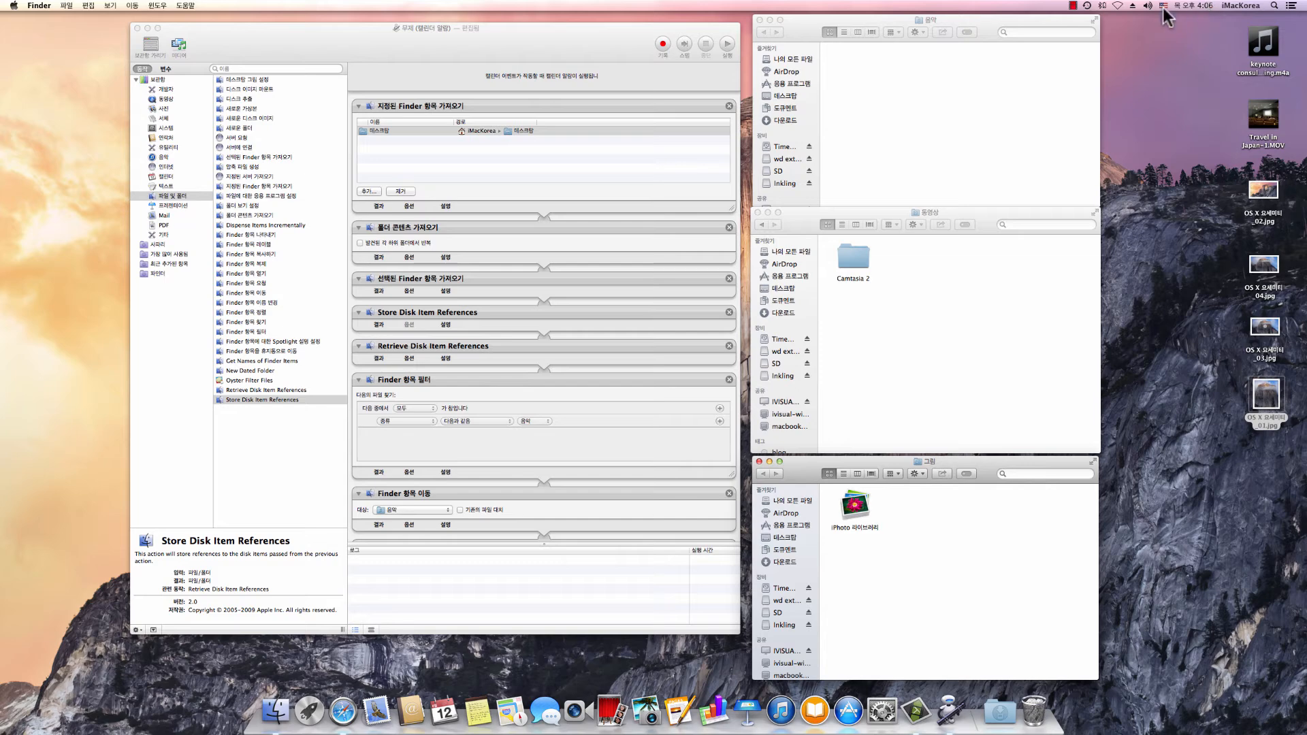
Step: Save the workflow as a calendar alarm named FourTen
{"action": "left_click", "coordinate": [528, 43]}
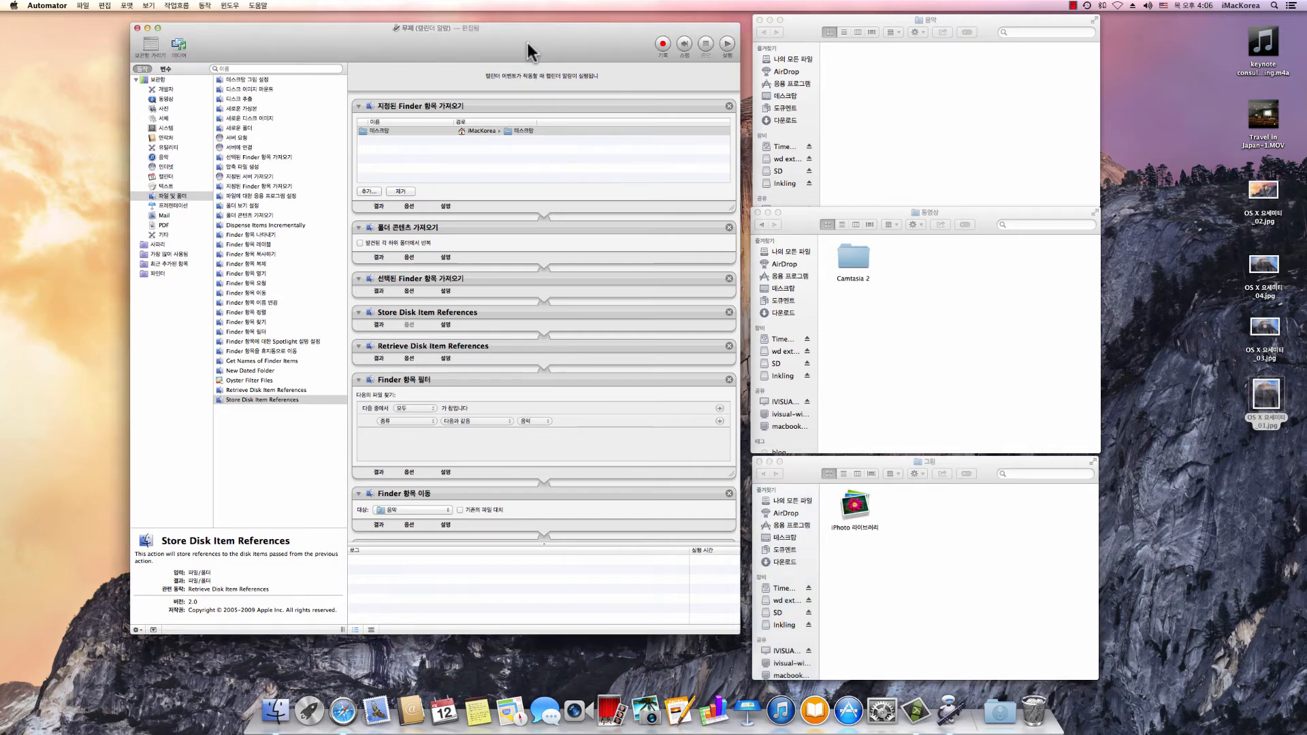
{"action": "left_click", "coordinate": [82, 5]}
{"action": "left_click", "coordinate": [90, 67]}
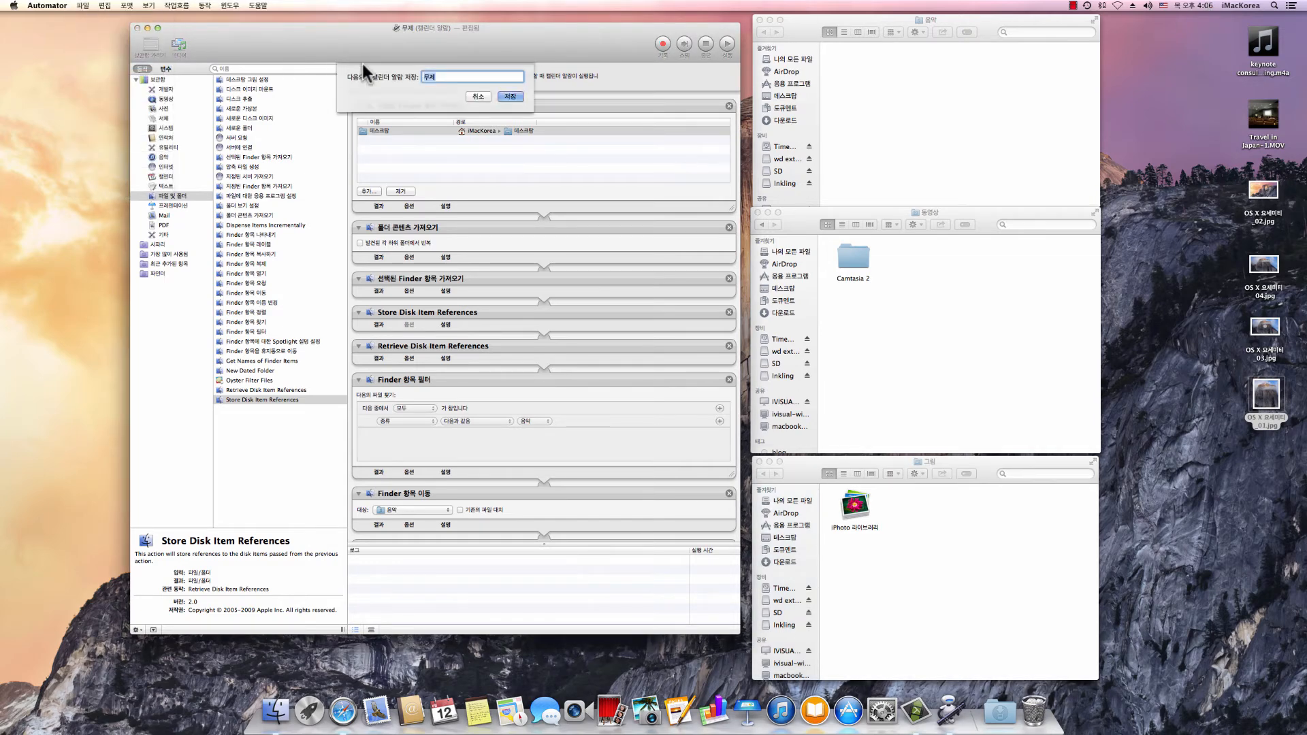
{"action": "left_click", "coordinate": [447, 77]}
{"action": "double_click", "coordinate": [448, 77]}
{"action": "type", "text": "4"}
{"action": "key", "text": "BackSpace"}
{"action": "type", "text": "FourTen"}
{"action": "key", "text": "Return"}
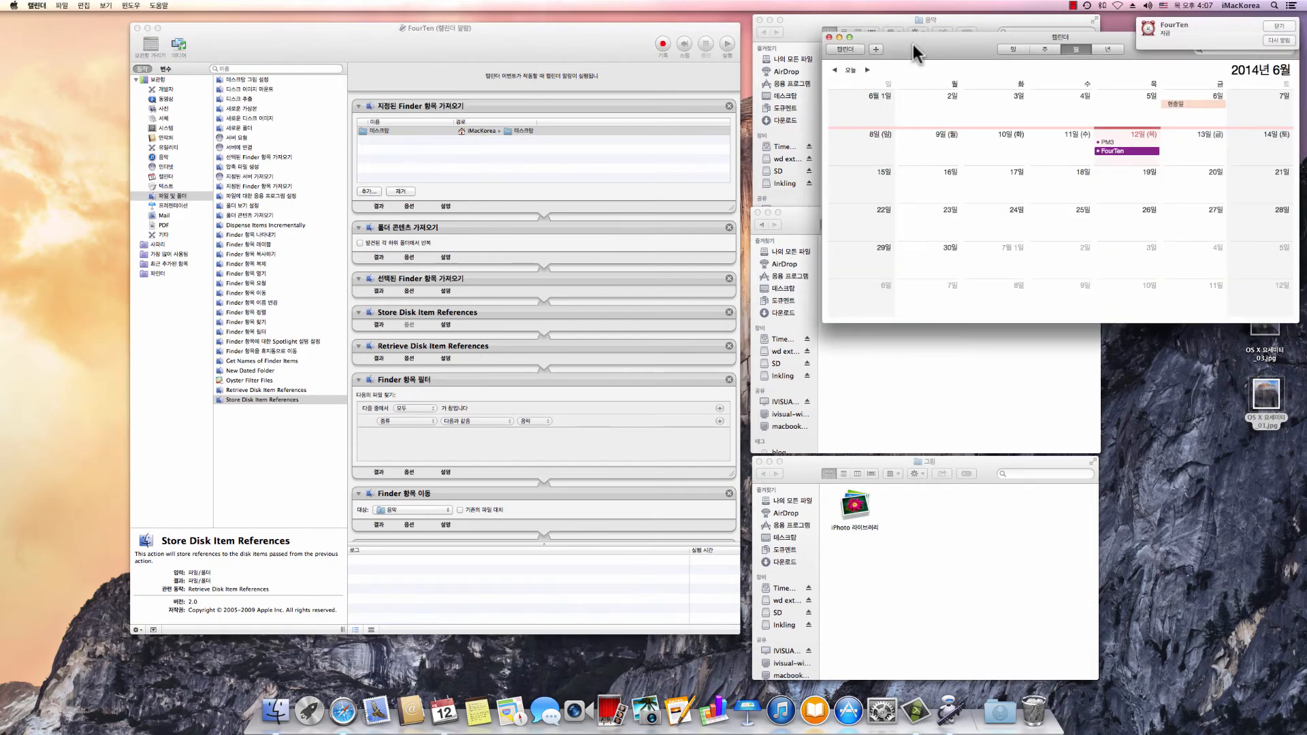
Step: Open the details of the FourTen event on 12 June in Calendar and edit its start time
{"action": "left_click_drag", "start_coordinate": [912, 49], "coordinate": [533, 98]}
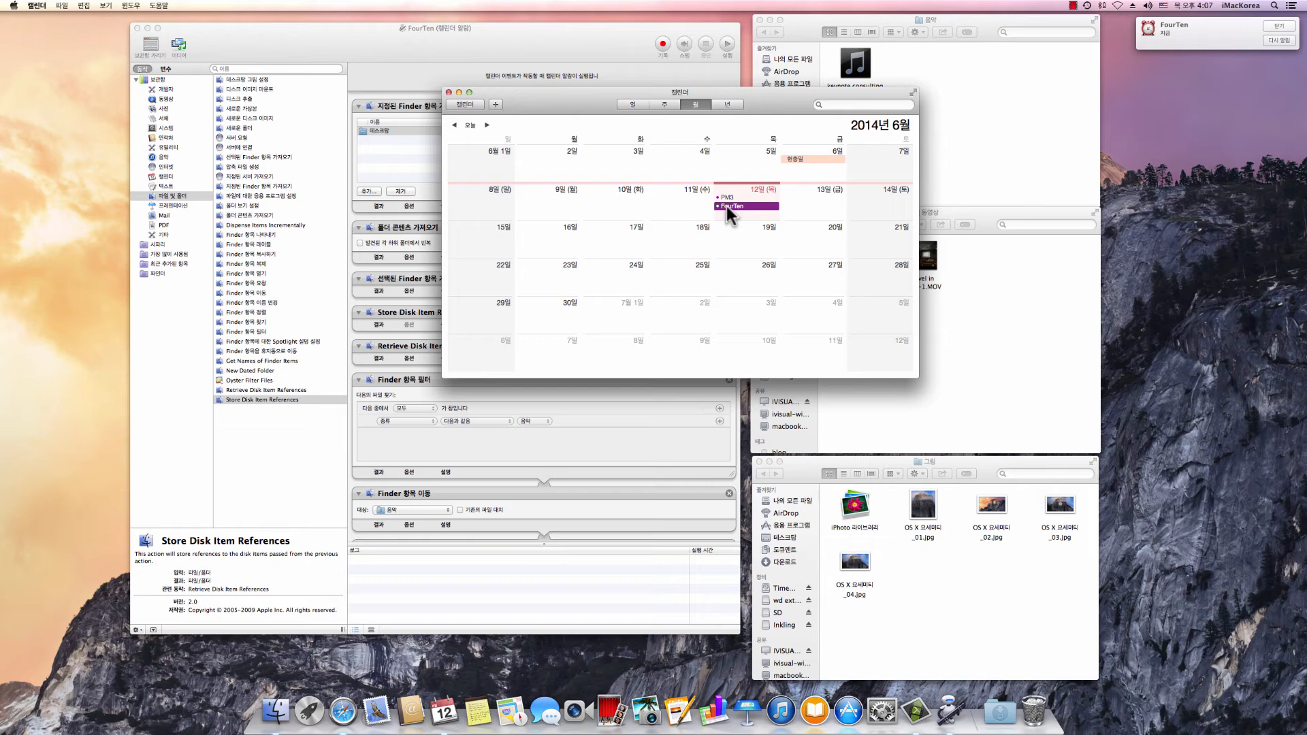
{"action": "double_click", "coordinate": [725, 208]}
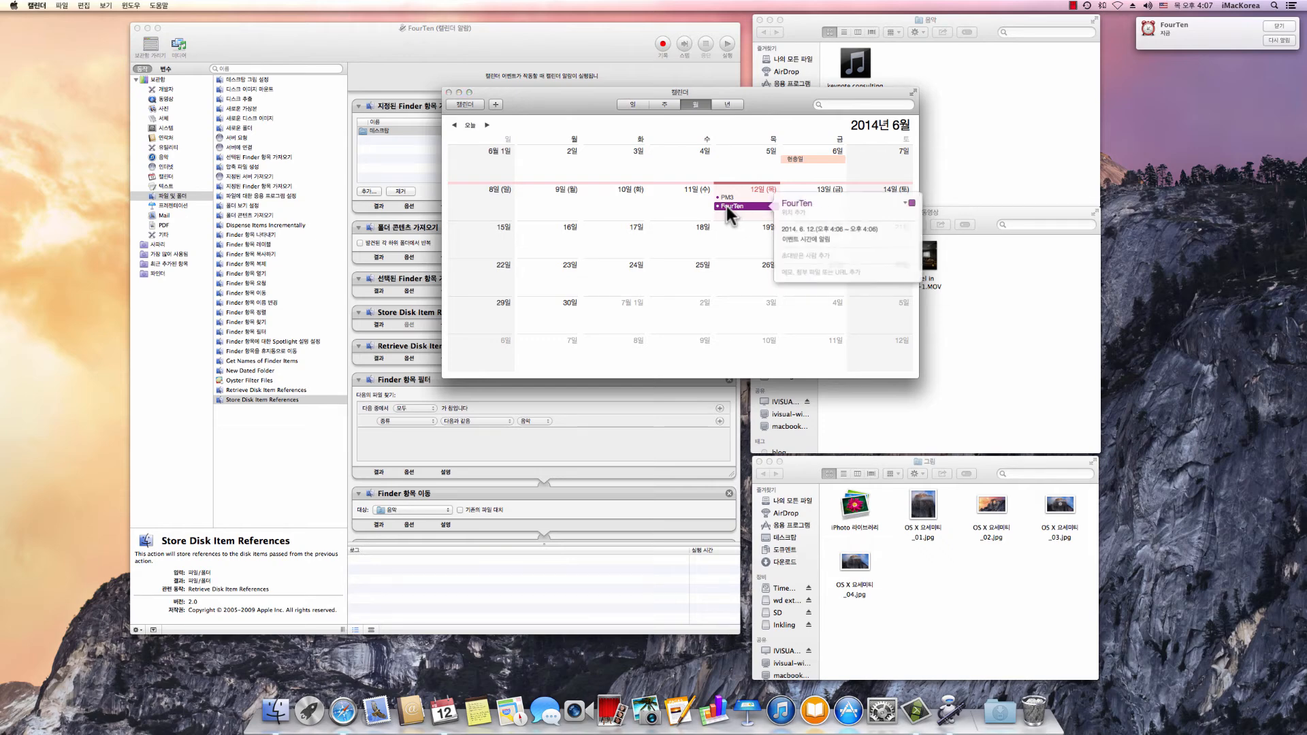
{"action": "left_click", "coordinate": [839, 232]}
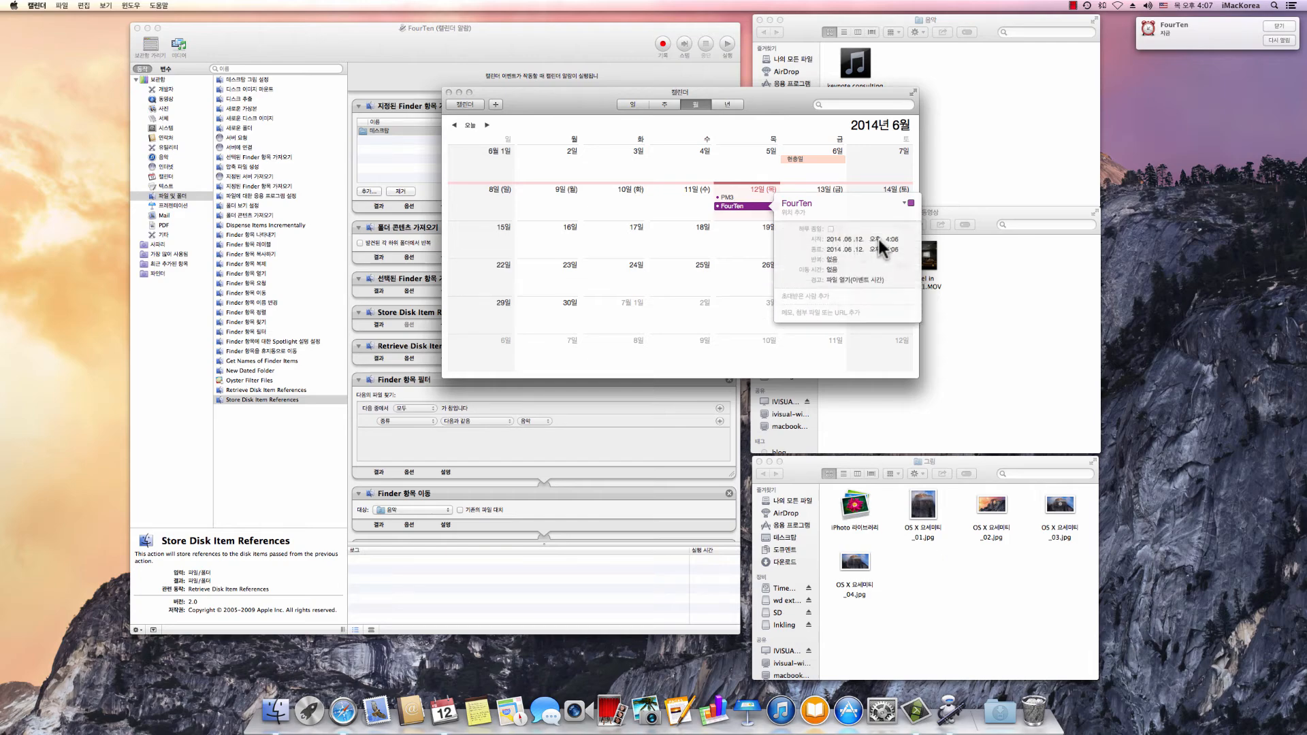
{"action": "left_click", "coordinate": [892, 239]}
{"action": "left_click", "coordinate": [723, 227]}
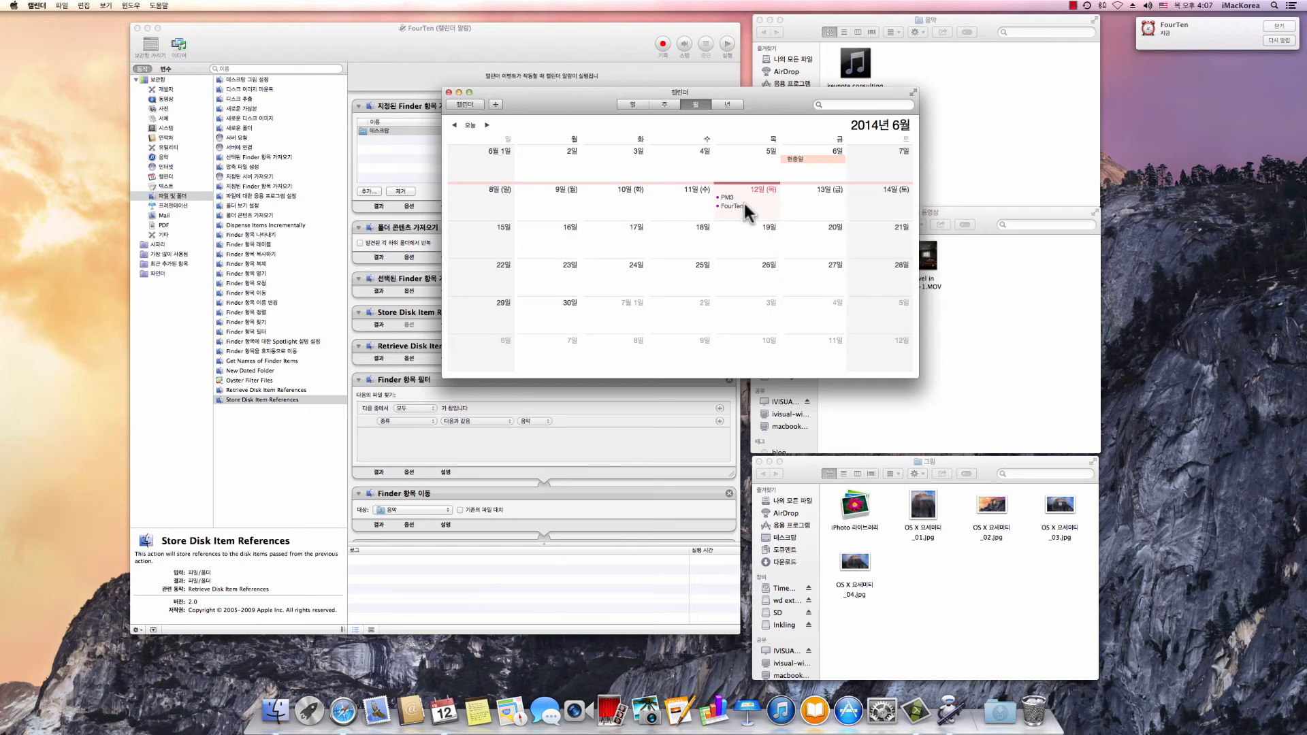
{"action": "left_click", "coordinate": [744, 204]}
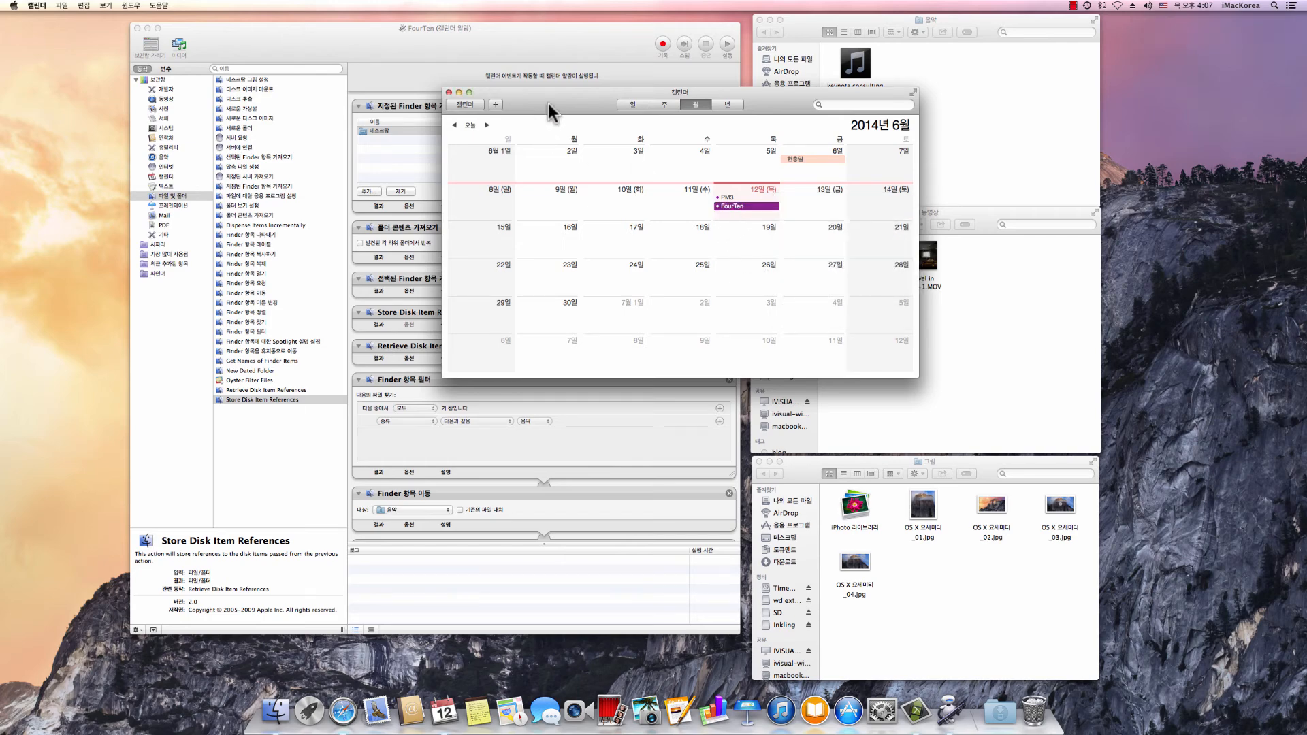
Step: Move keynote consulting meeting.m4a, Travel in Japan-1.MOV and the four OS X 요세미티 JPG files from their folders back to the desktop
{"action": "left_click_drag", "start_coordinate": [550, 109], "coordinate": [312, 134]}
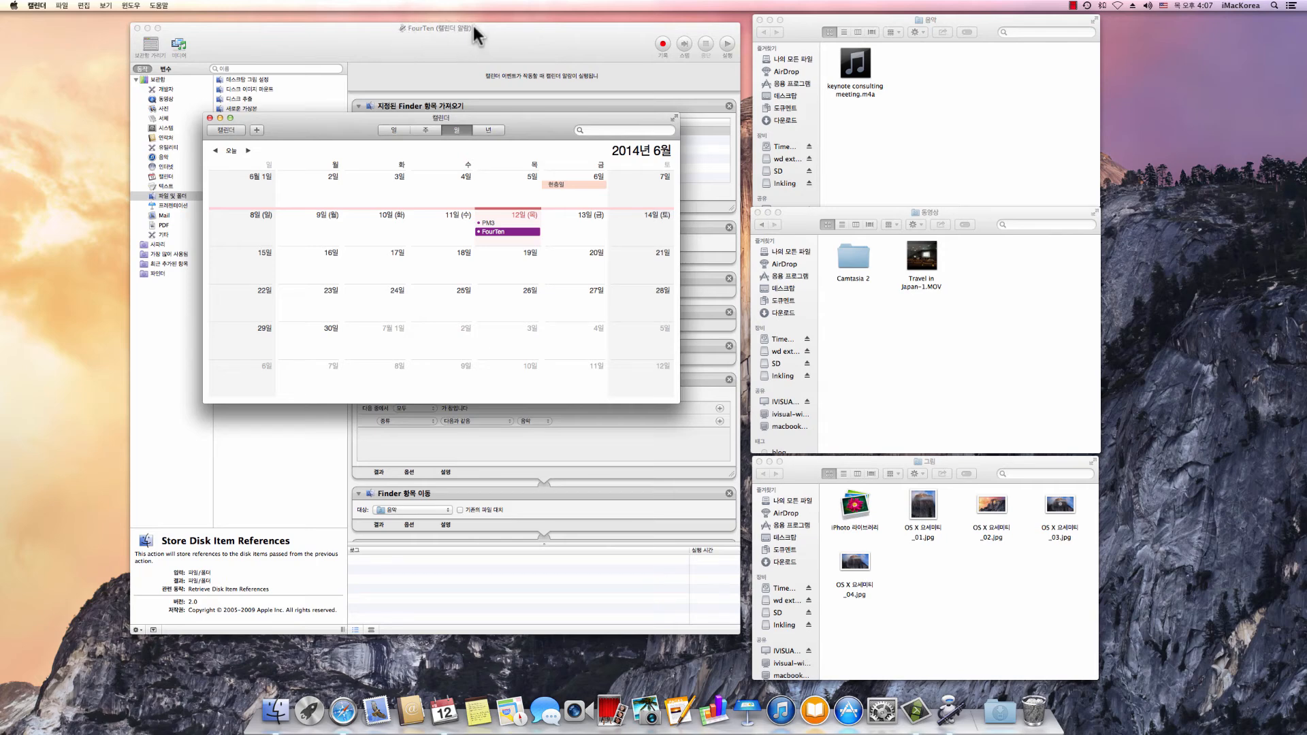
{"action": "left_click_drag", "start_coordinate": [547, 132], "coordinate": [623, 71]}
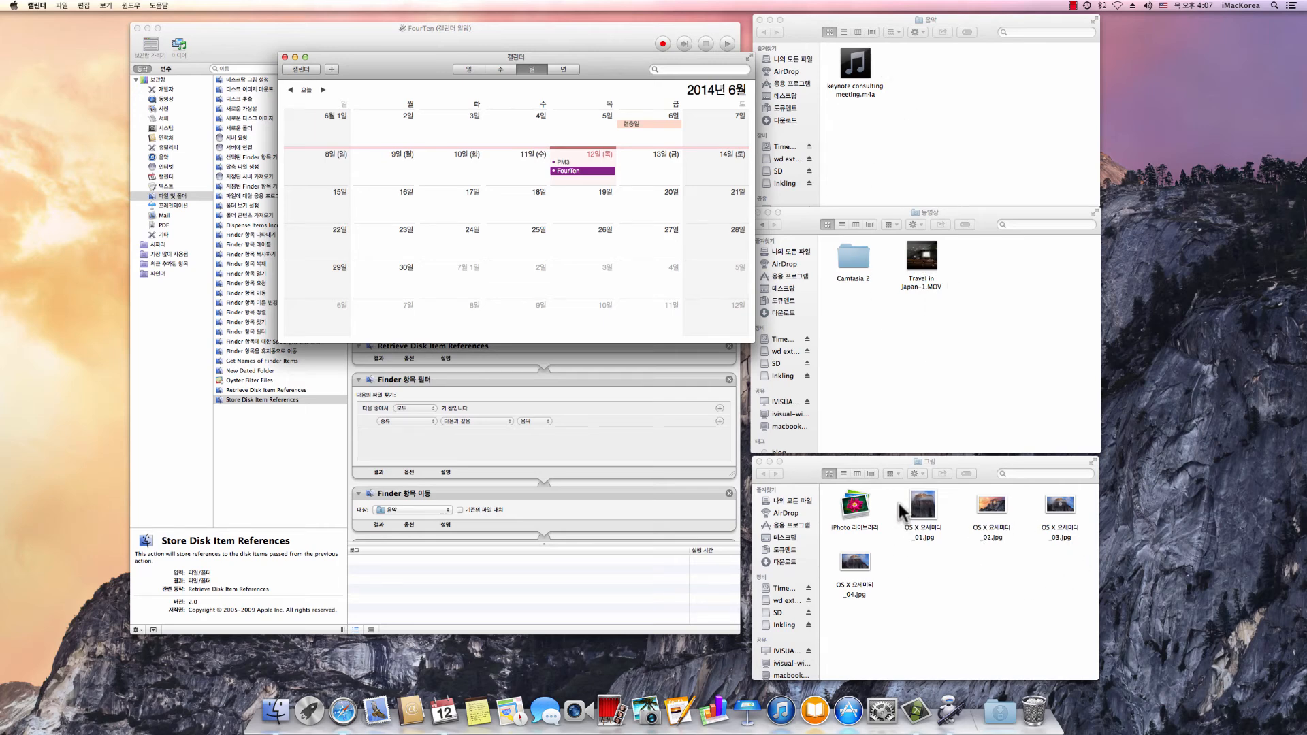
{"action": "left_click", "coordinate": [848, 88]}
{"action": "left_click_drag", "start_coordinate": [847, 86], "coordinate": [1242, 74]}
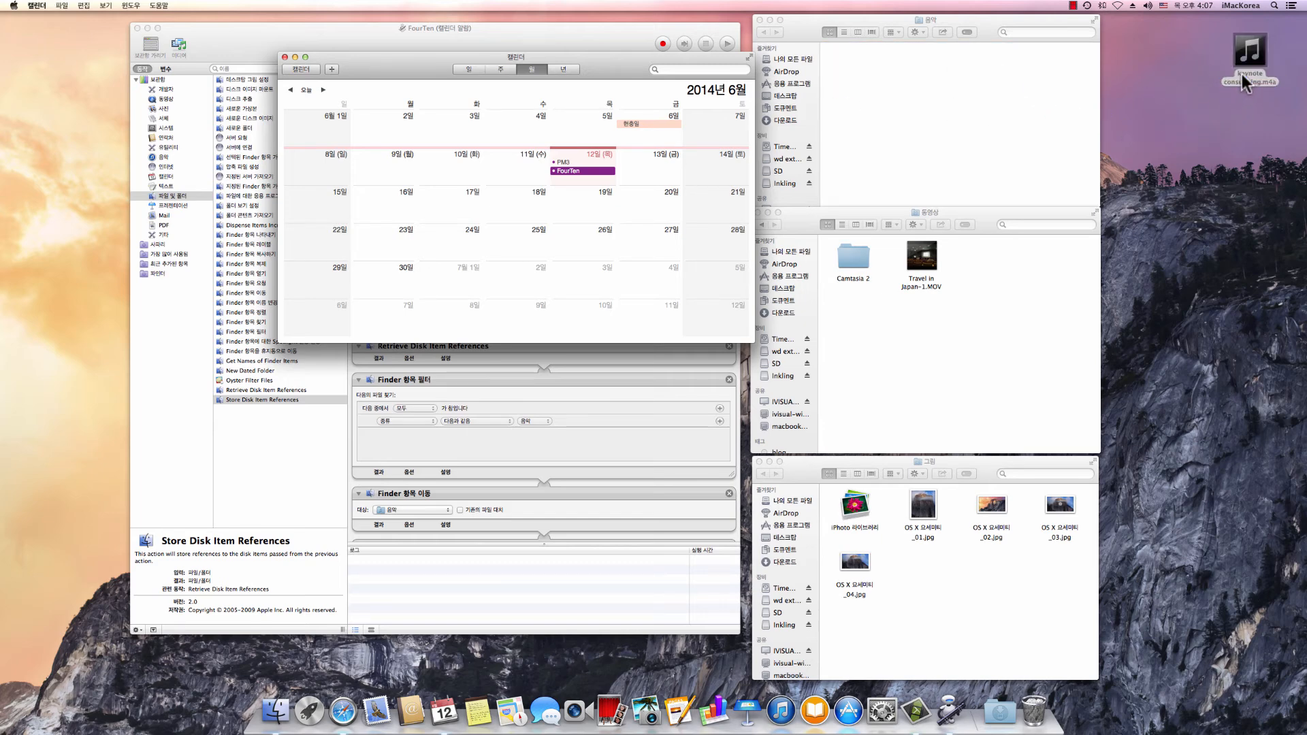
{"action": "left_click_drag", "start_coordinate": [926, 277], "coordinate": [1258, 153]}
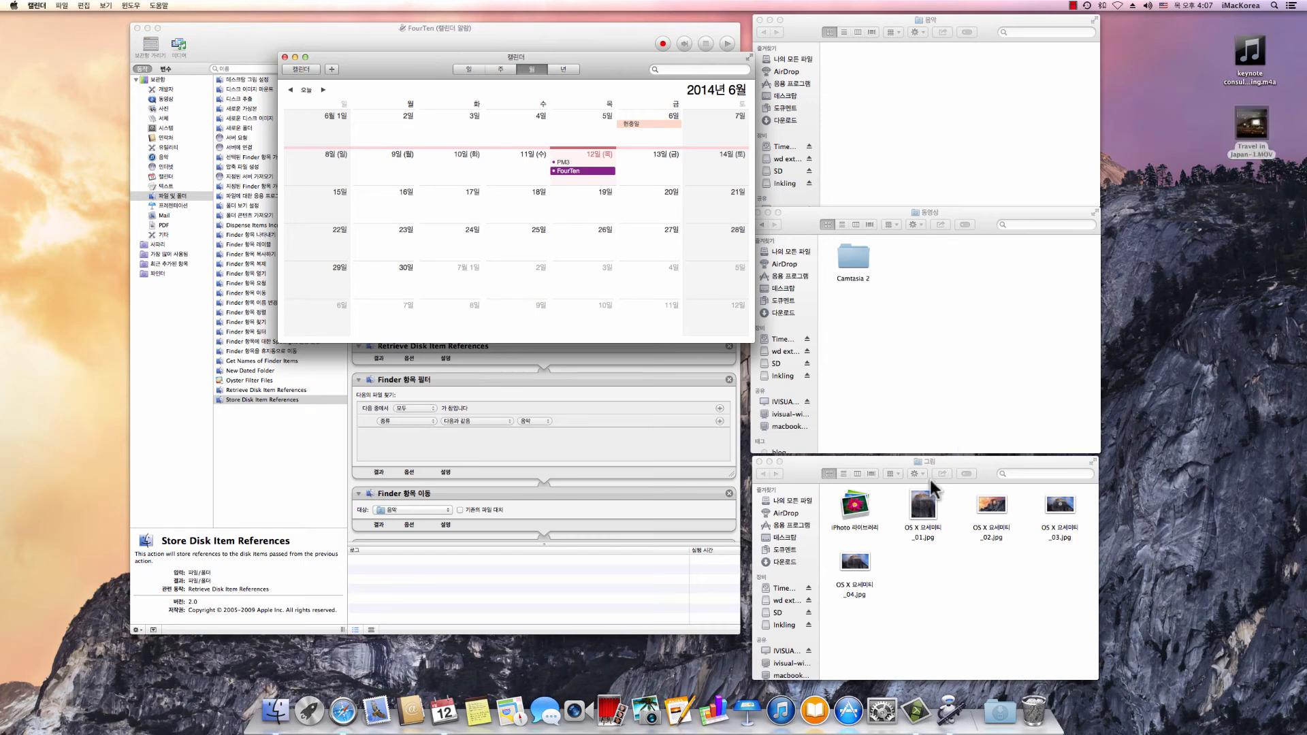
{"action": "left_click_drag", "start_coordinate": [925, 526], "coordinate": [1233, 321]}
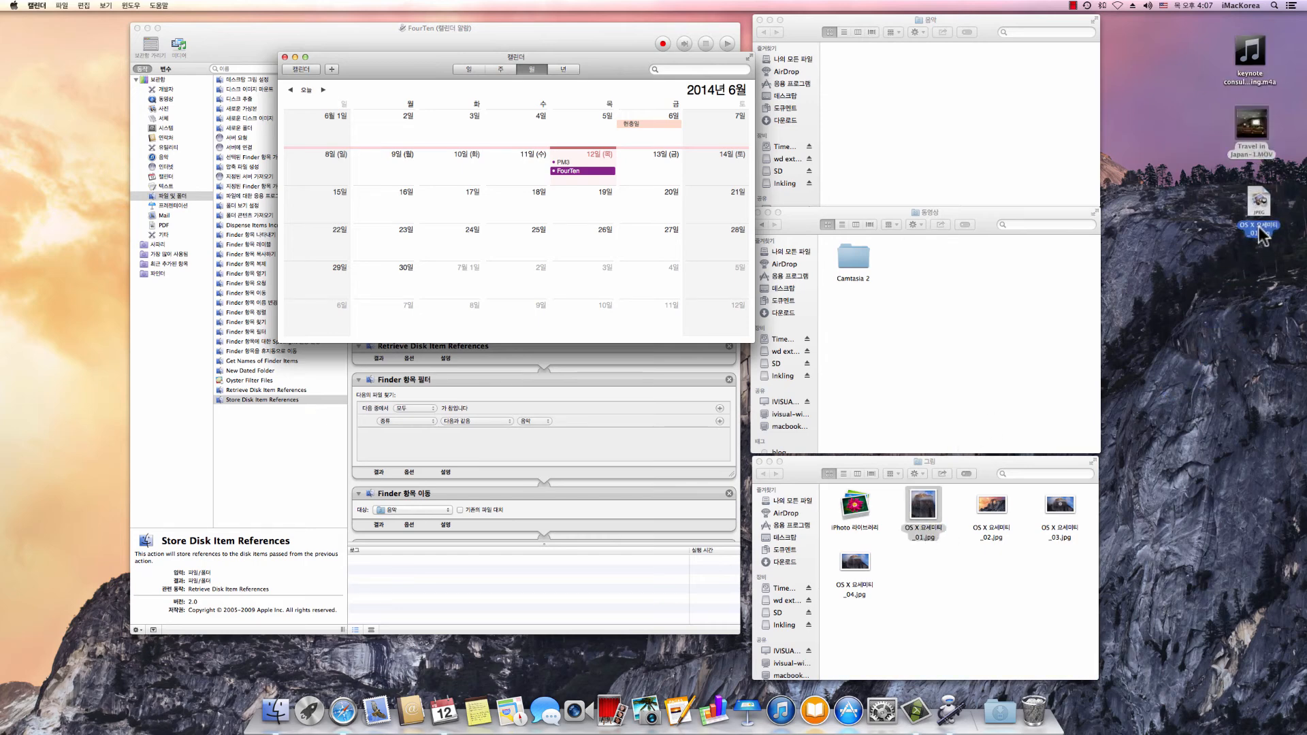
{"action": "left_click_drag", "start_coordinate": [987, 521], "coordinate": [1245, 290]}
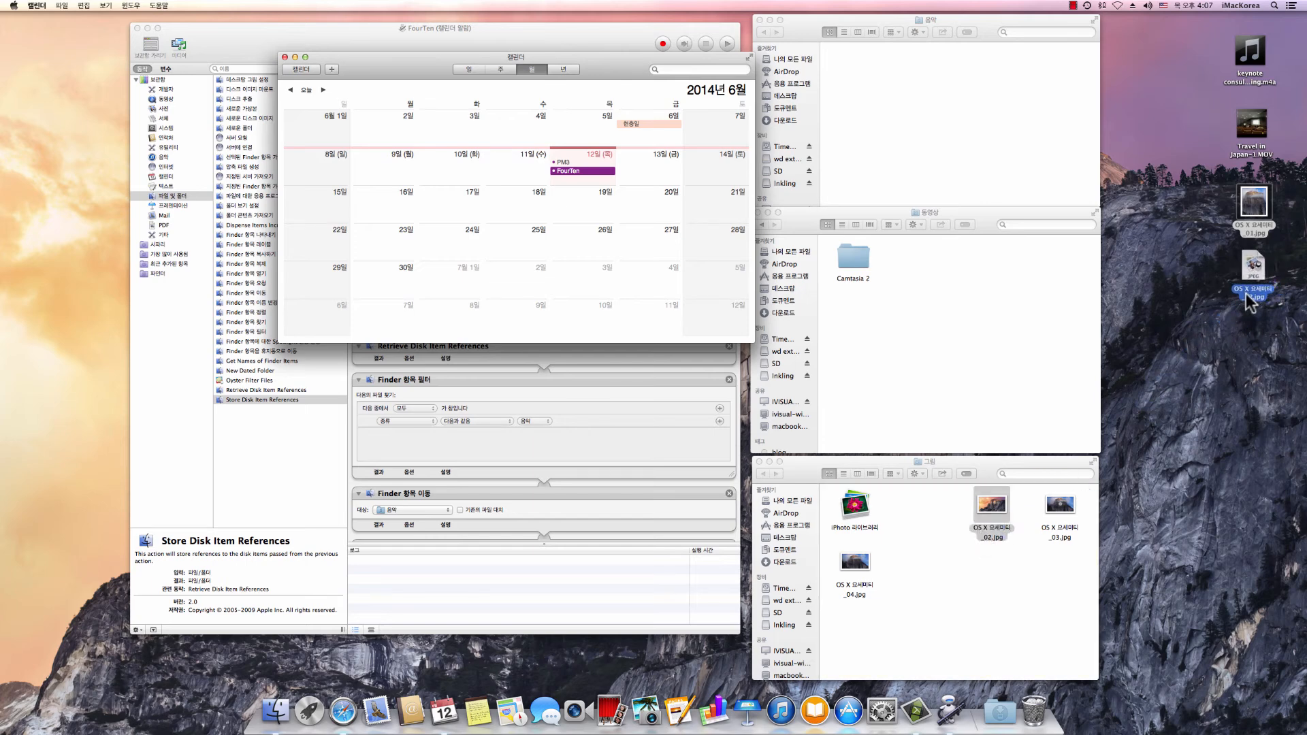
{"action": "left_click_drag", "start_coordinate": [1059, 533], "coordinate": [1252, 340]}
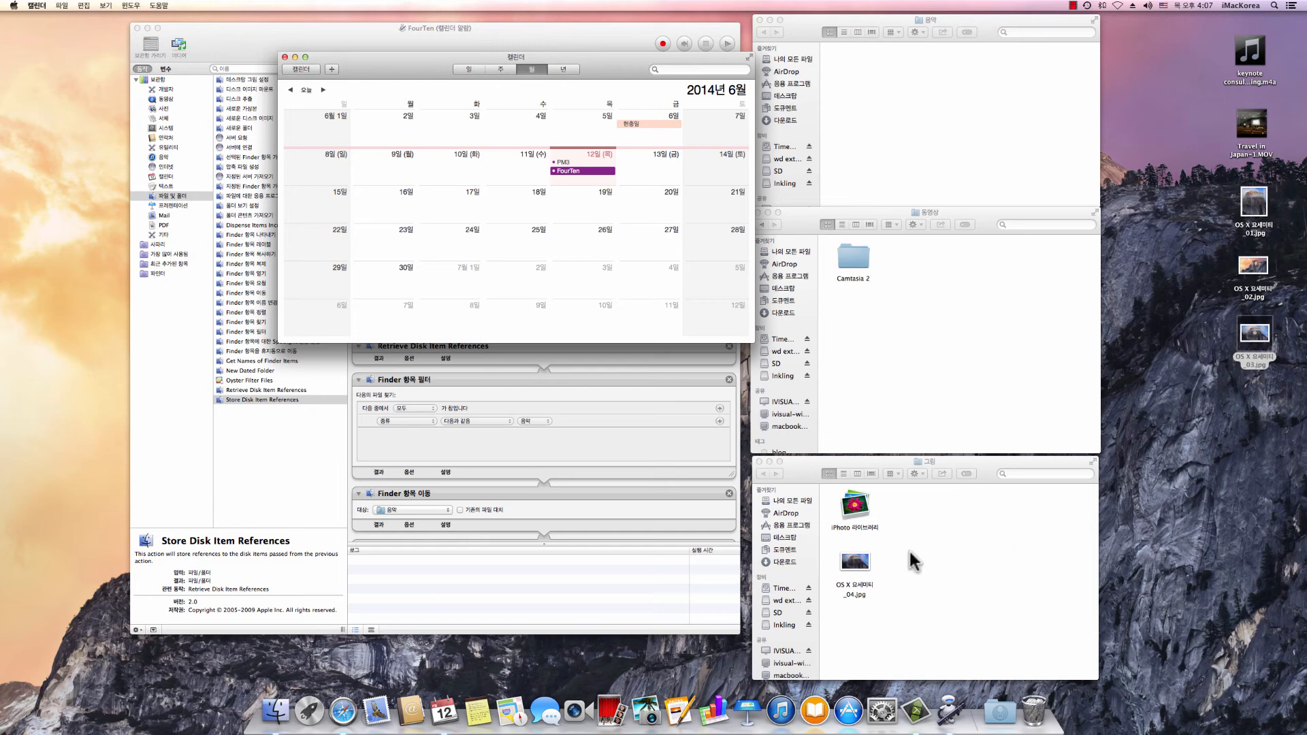
{"action": "left_click_drag", "start_coordinate": [859, 592], "coordinate": [1271, 445]}
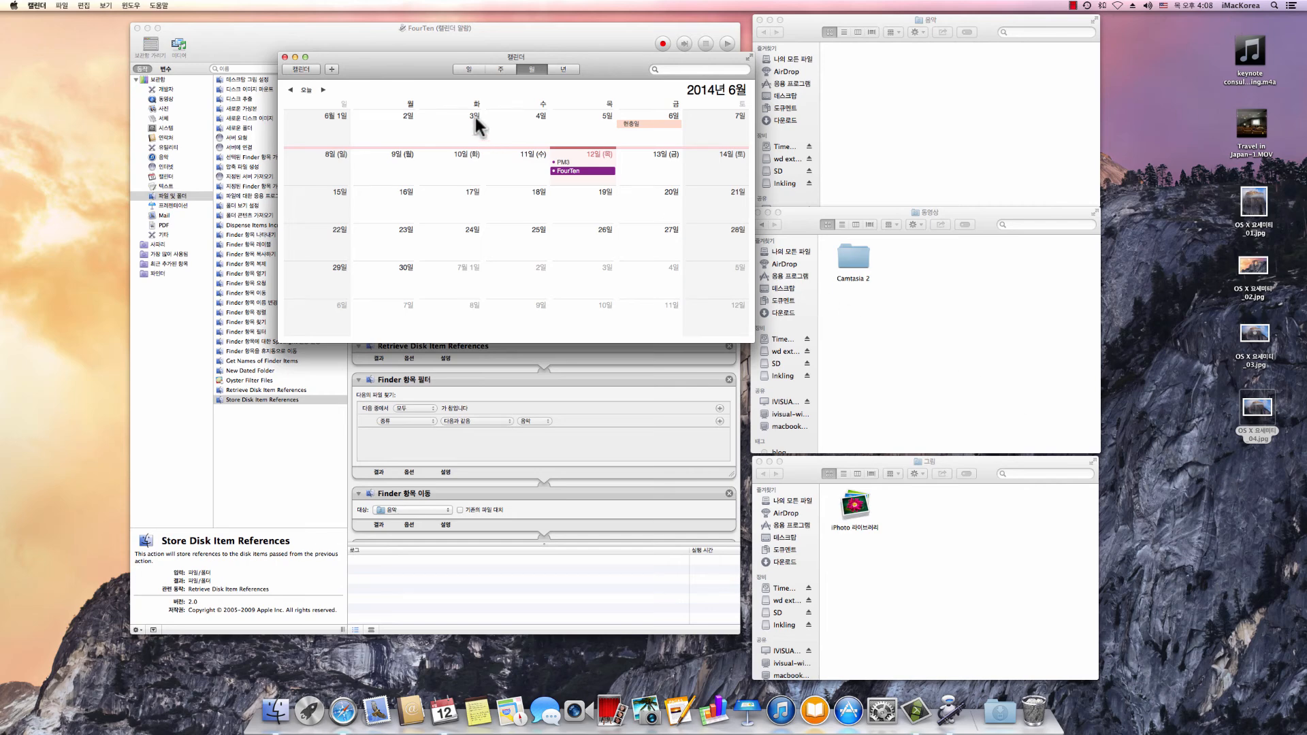
Step: Close the Calendar window and the FourTen workflow window, leaving the 음악 folder window active
{"action": "left_click", "coordinate": [286, 57]}
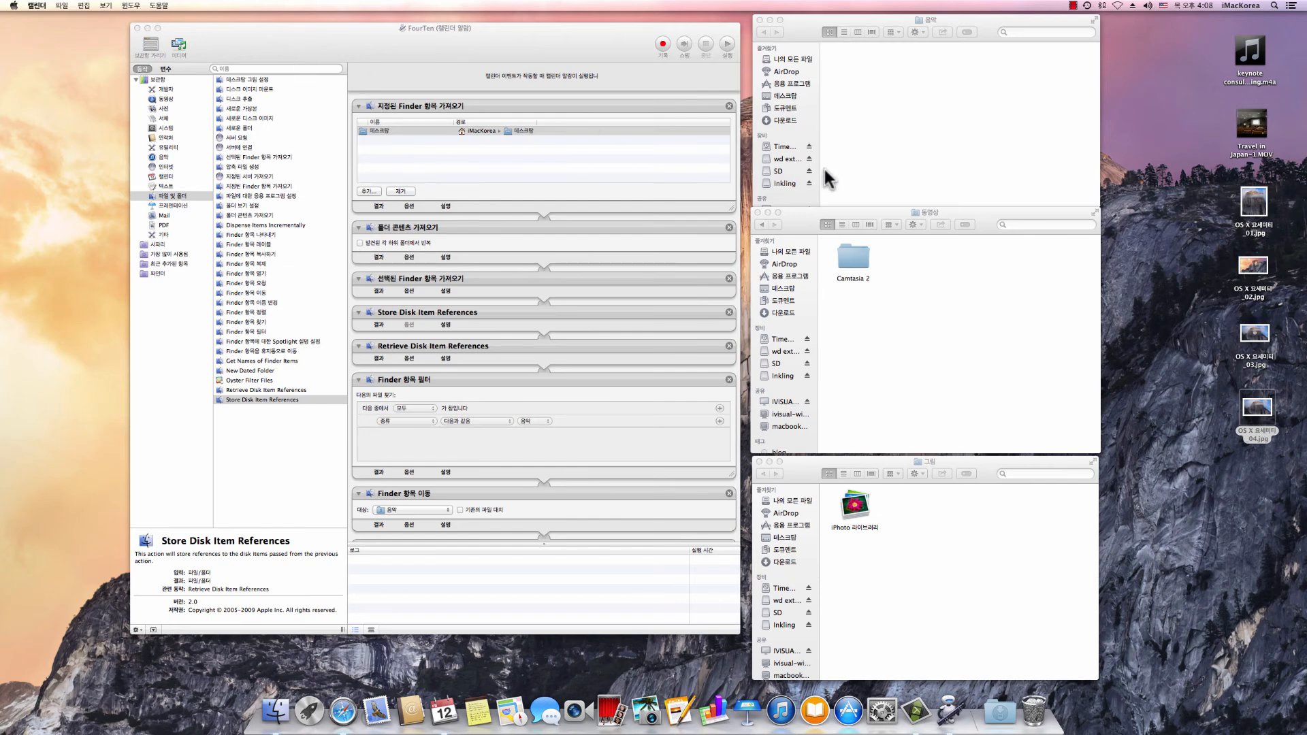
{"action": "left_click", "coordinate": [827, 222]}
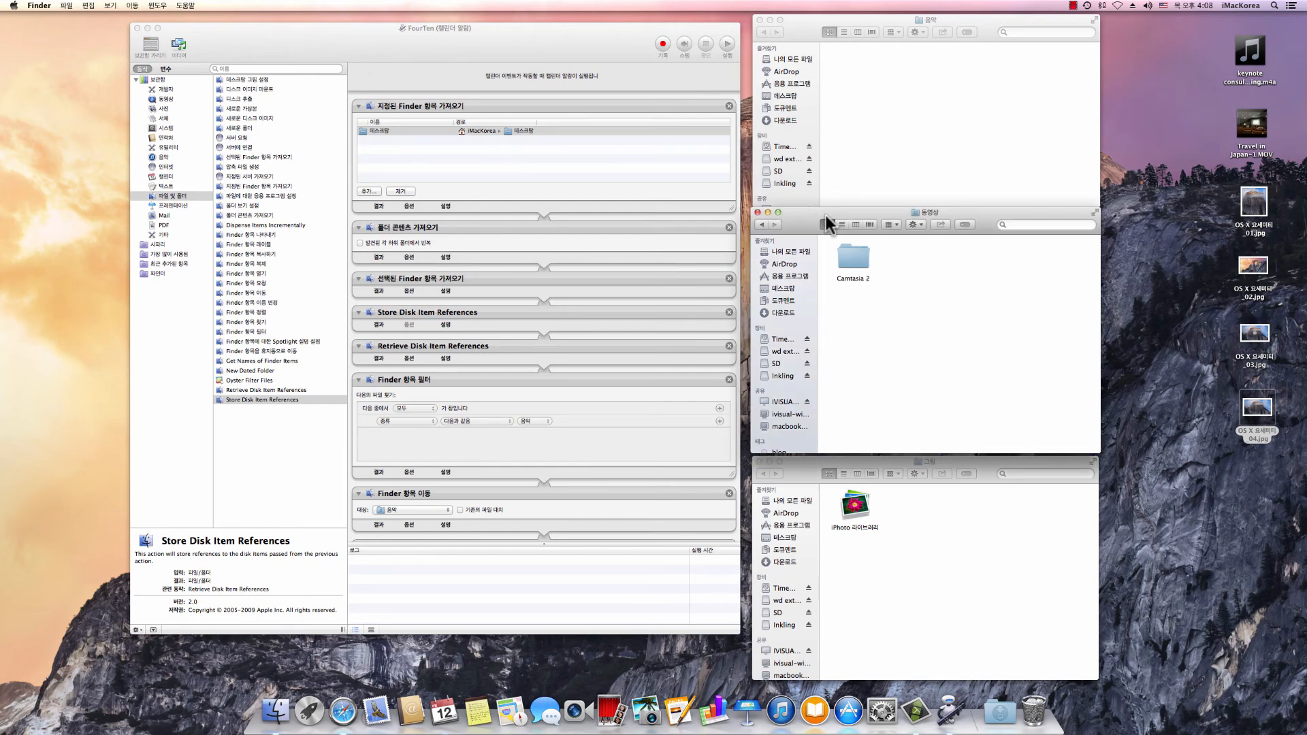
{"action": "left_click", "coordinate": [479, 30]}
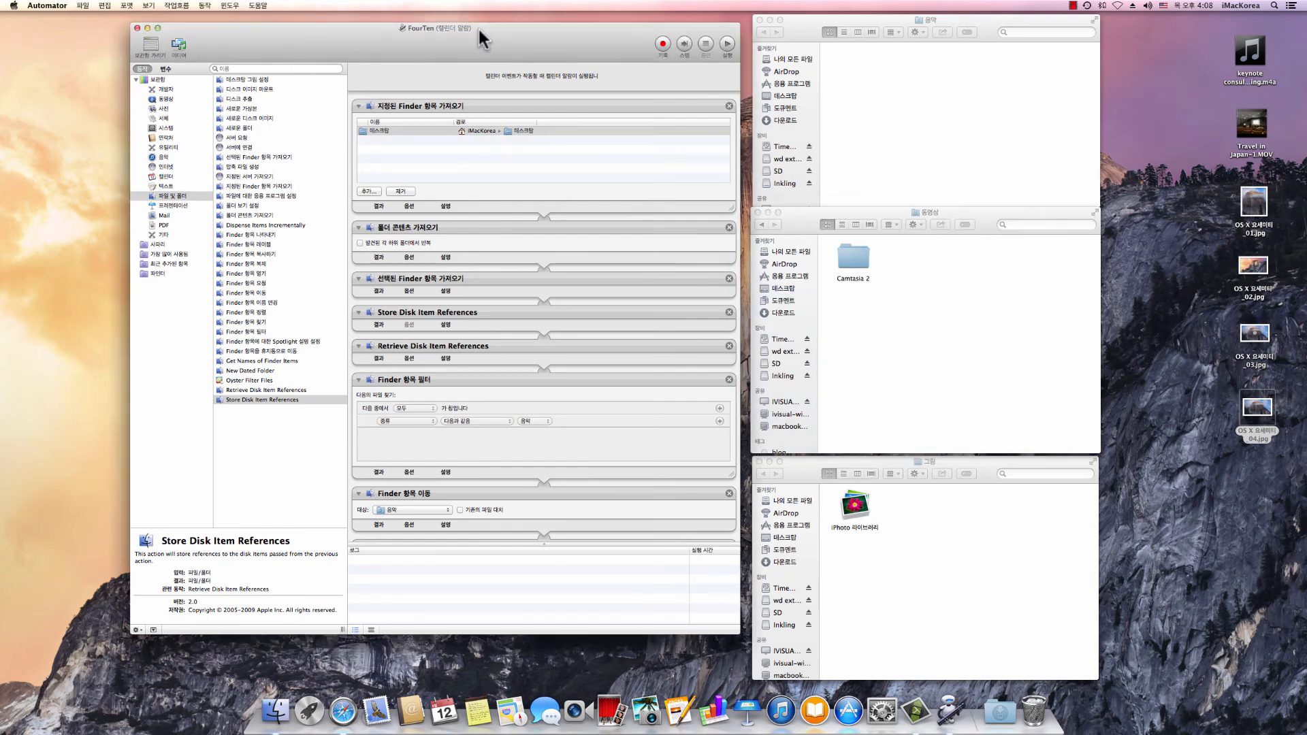
{"action": "left_click", "coordinate": [137, 28]}
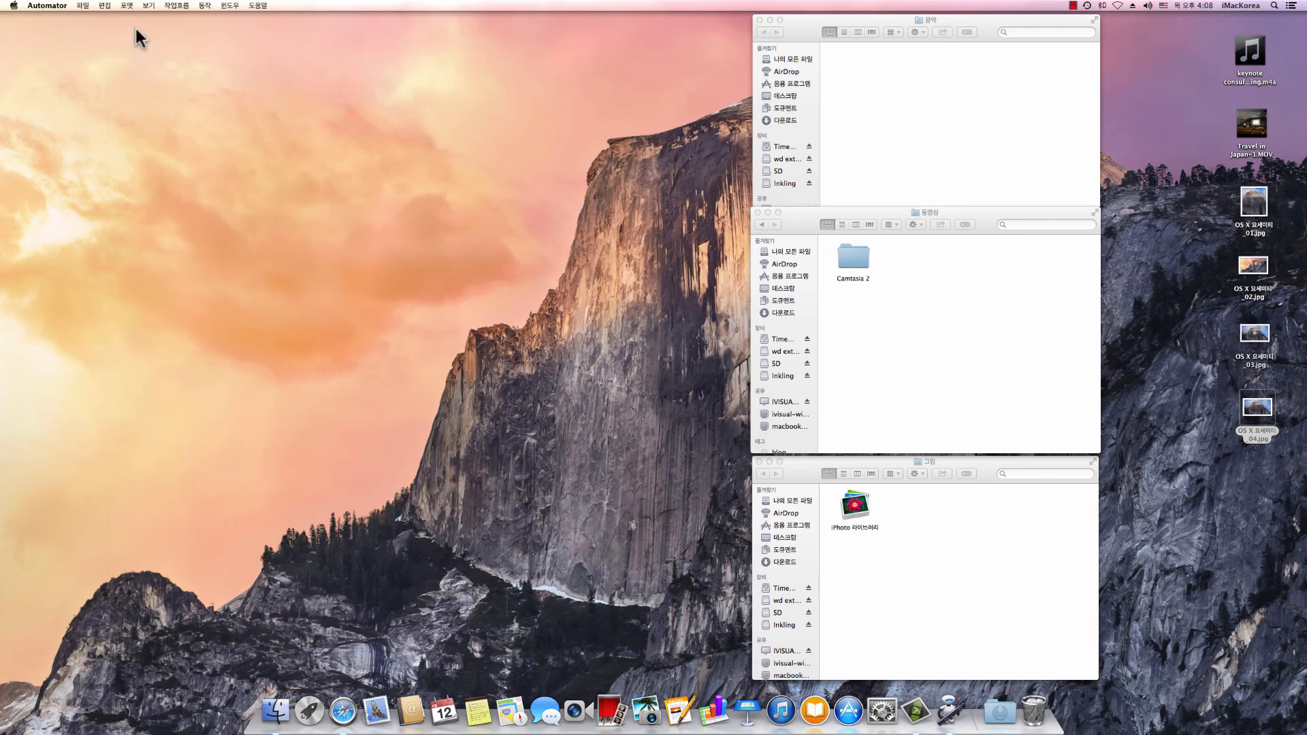
{"action": "left_click", "coordinate": [875, 147]}
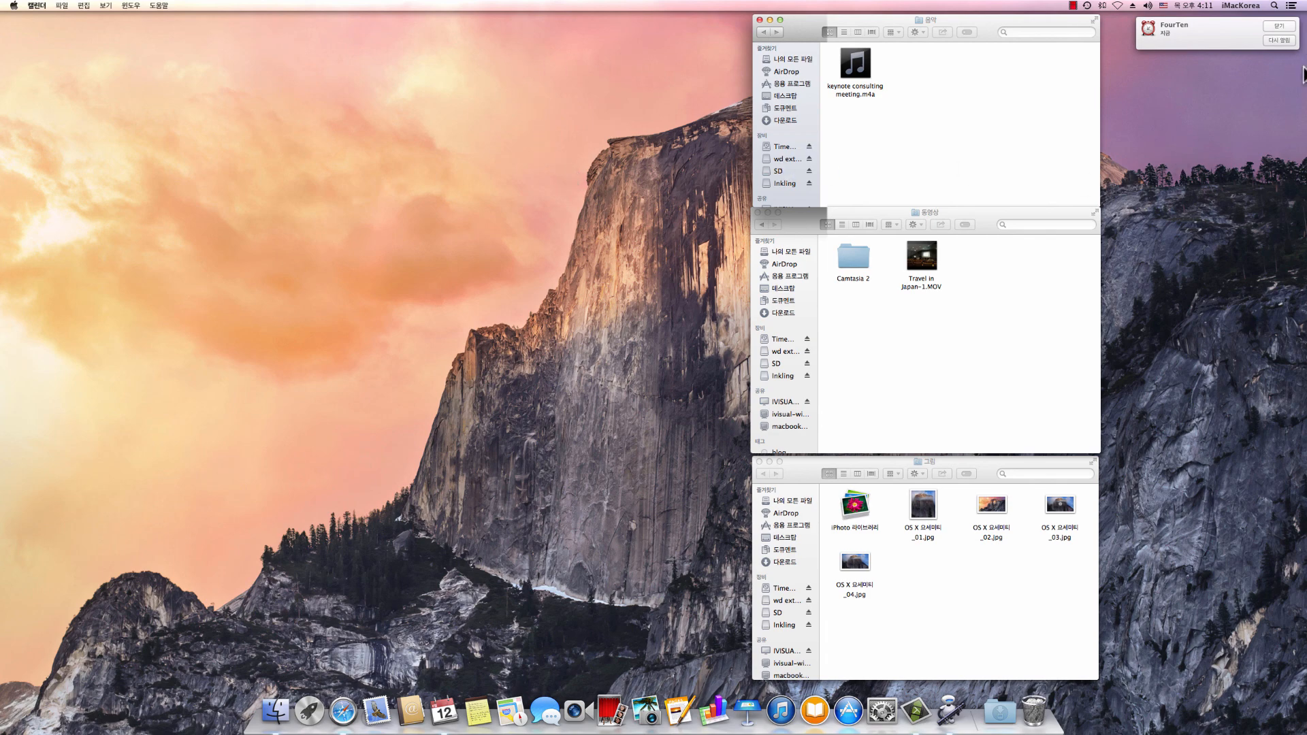
Step: Dismiss the FourTen alert and check the files in the 음악, 동영상 and 그림 folders
{"action": "left_click", "coordinate": [1281, 26]}
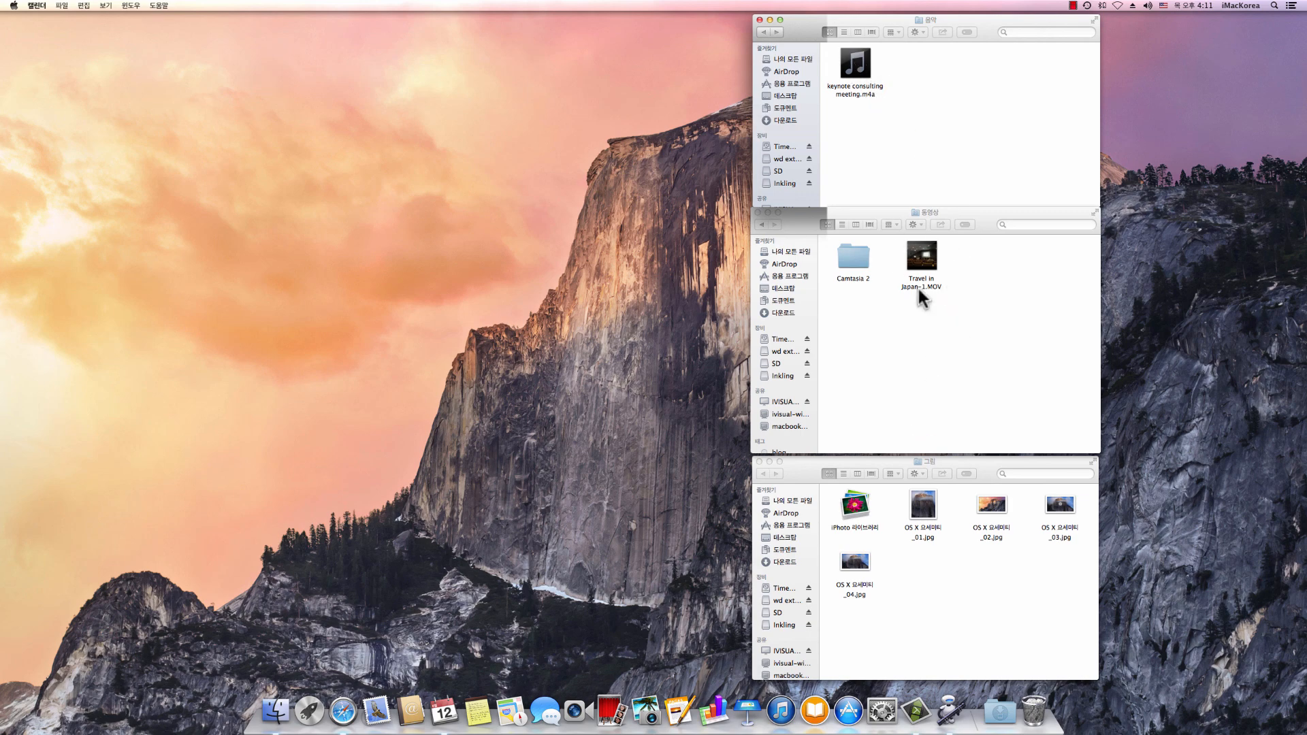
{"action": "left_click", "coordinate": [913, 162]}
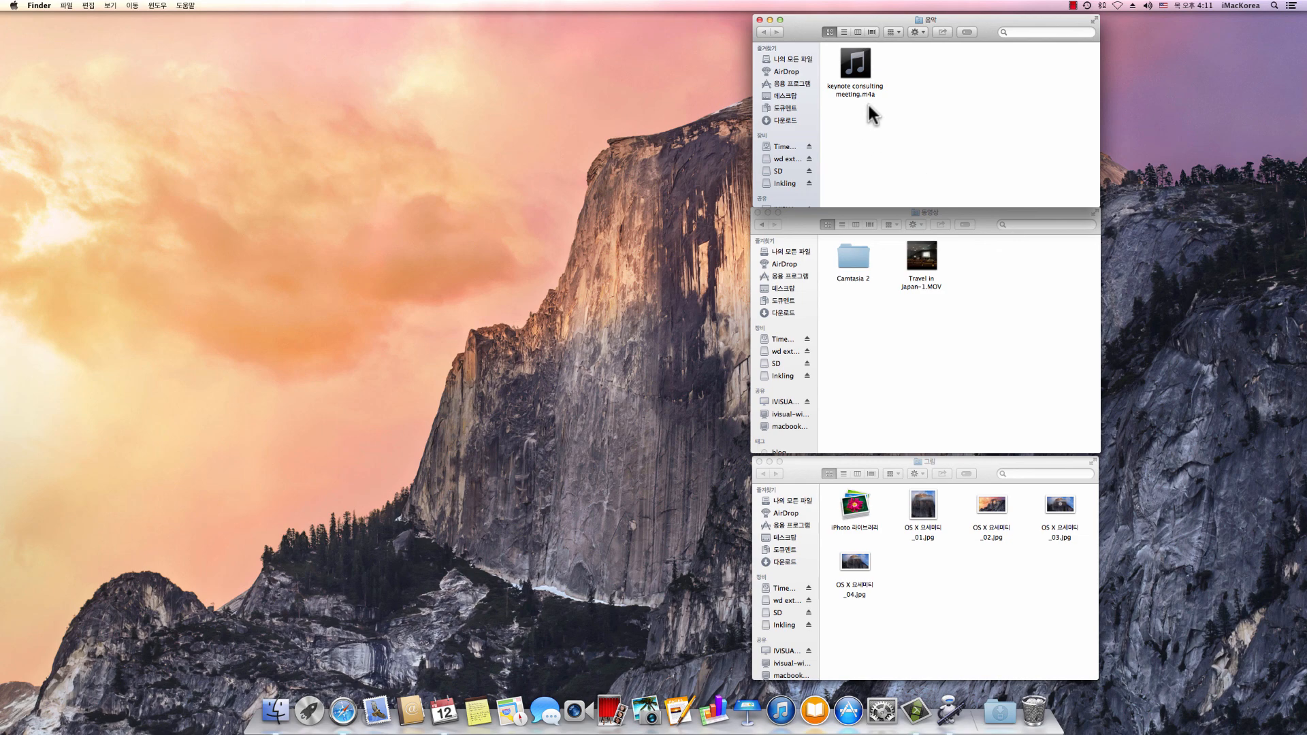
{"action": "left_click", "coordinate": [966, 339]}
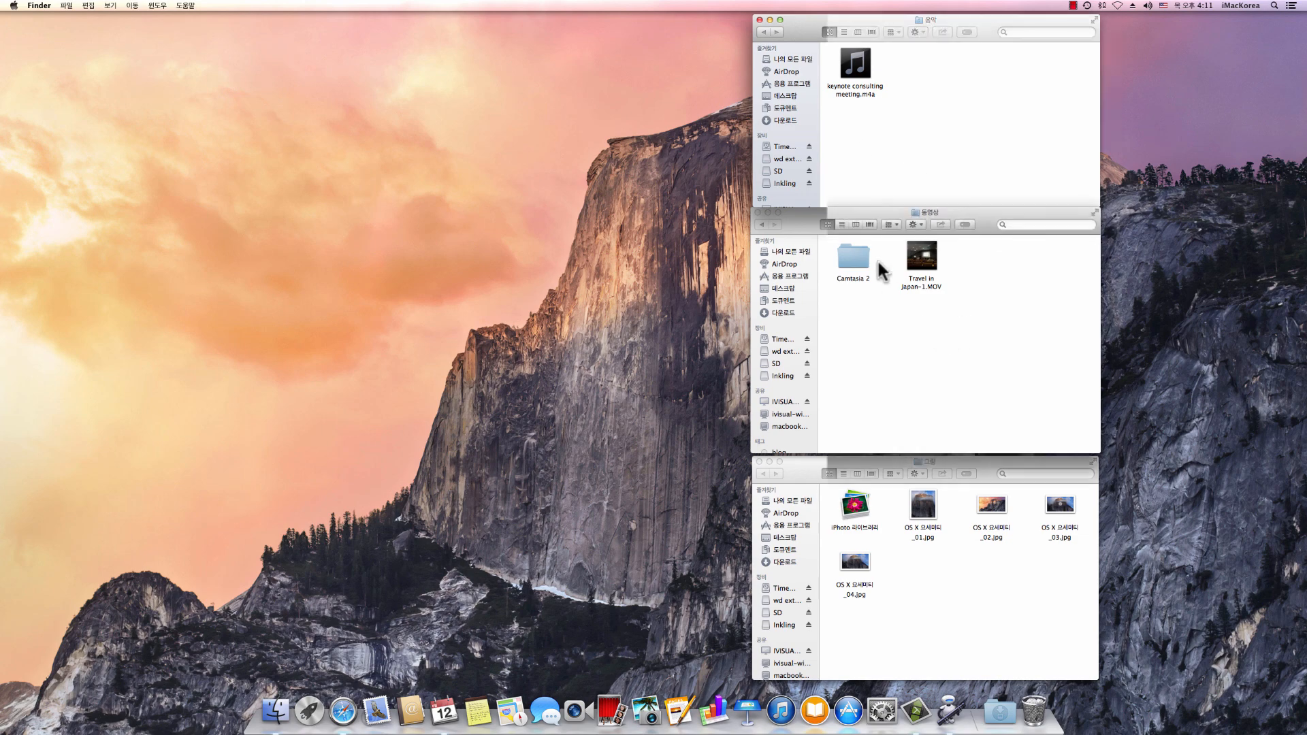
{"action": "left_click", "coordinate": [956, 623]}
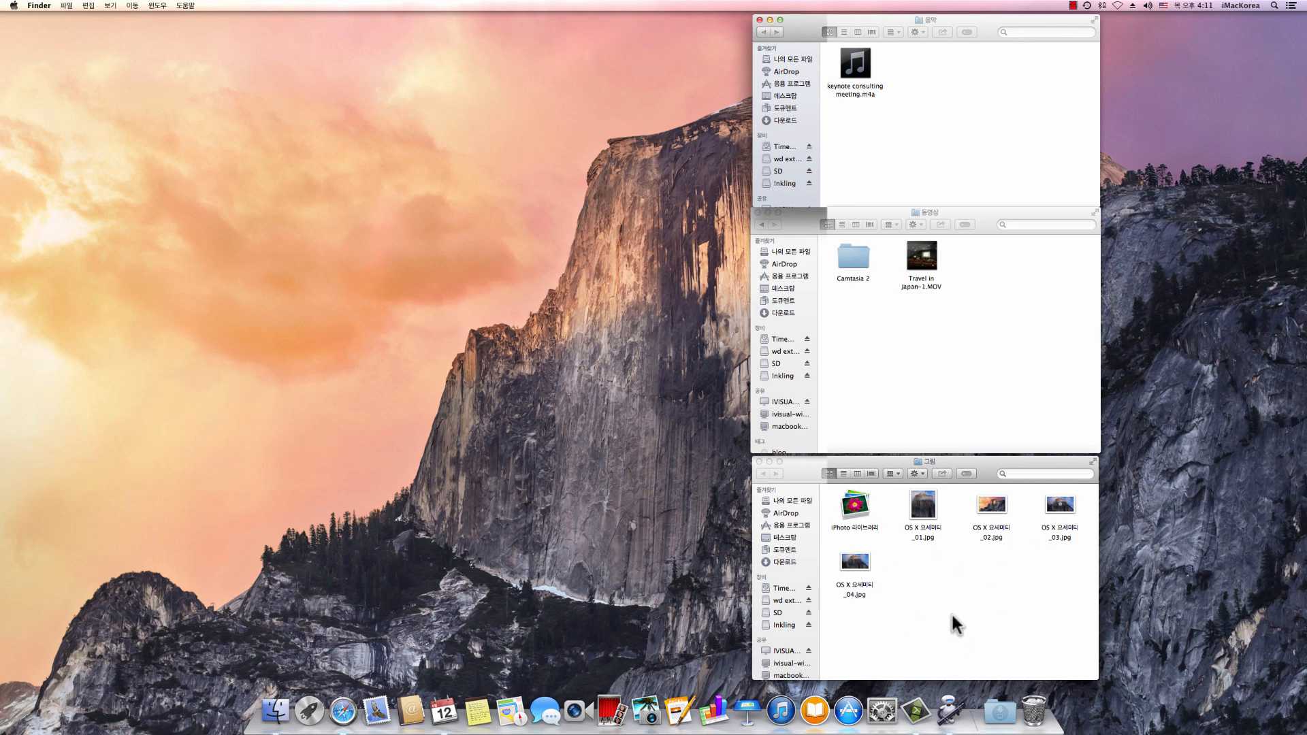
Step: Switch back to Automator
{"action": "key", "text": "super+Tab"}
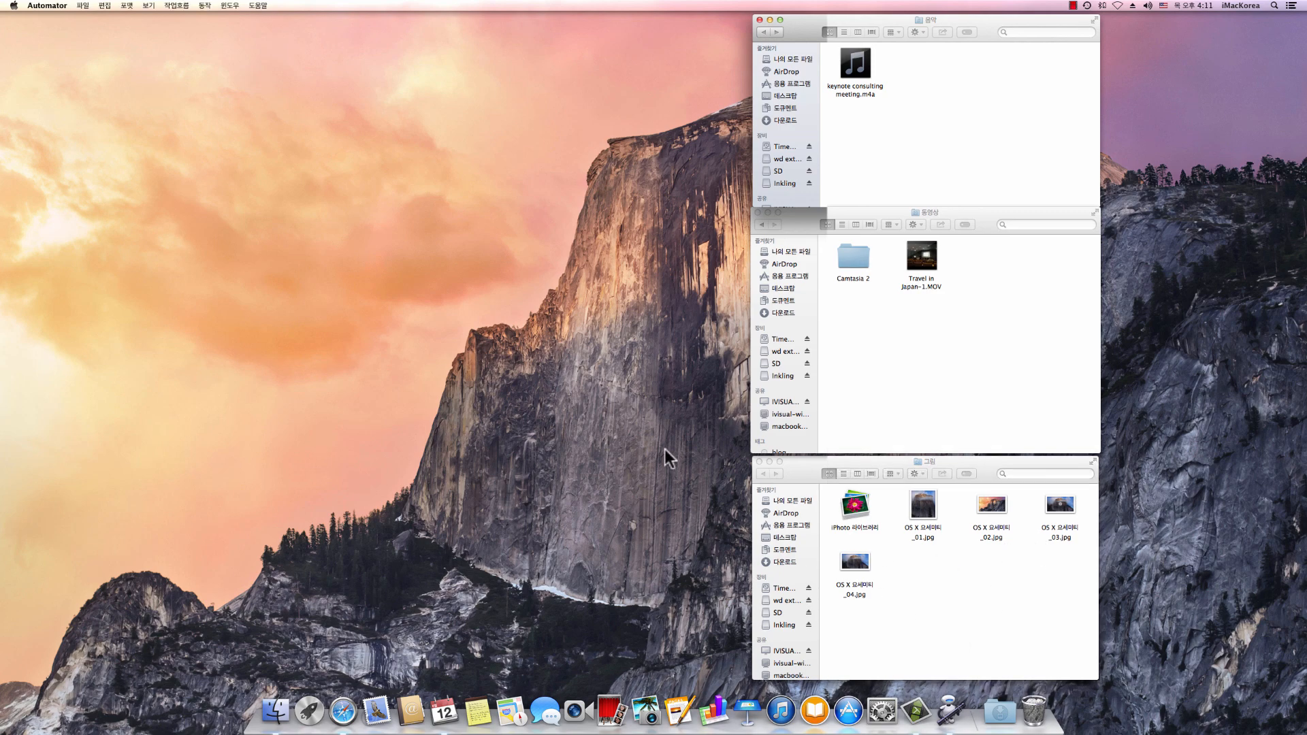